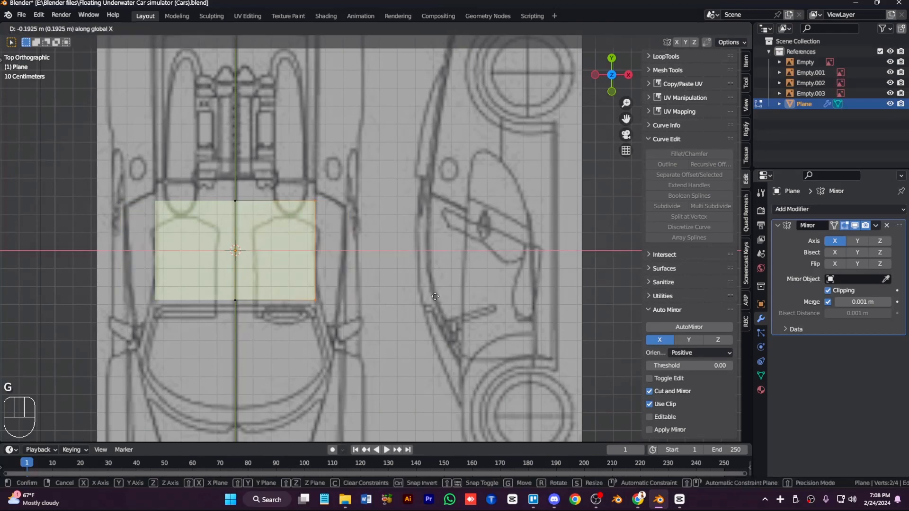
Move the plane's front edge along Y to the windshield line and pull its outer front corner inward in the top view
click(366, 241)
drag(374, 282, 213, 326)
key(g)
key(y)
click(213, 332)
drag(282, 284, 388, 328)
key(g)
click(362, 328)
Move the plane's rear outer corner inward and bring the rear edge forward to form the first roof segment
drag(215, 183, 339, 215)
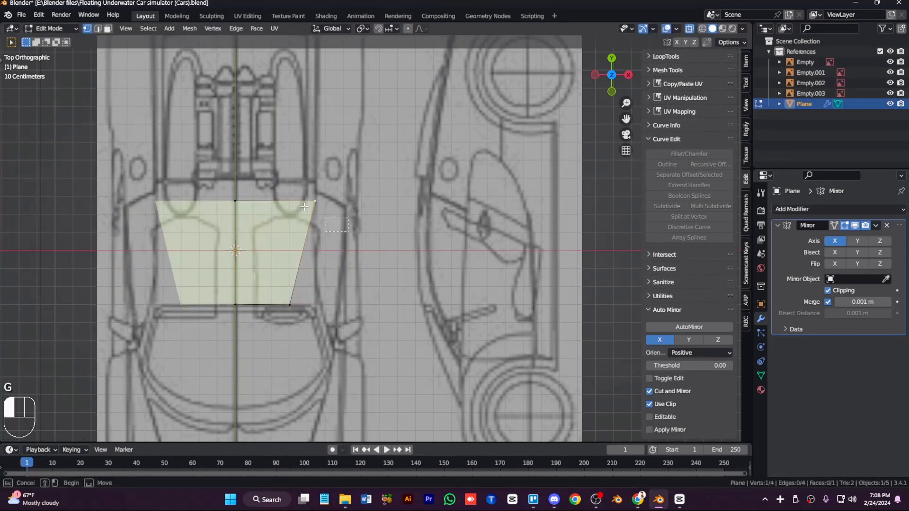
key(g)
key(g)
click(334, 264)
key(g)
click(323, 333)
Extrude the plane's rear edge backward over the roof and fit it to the roofline in the side view
key(e)
click(324, 290)
key(g)
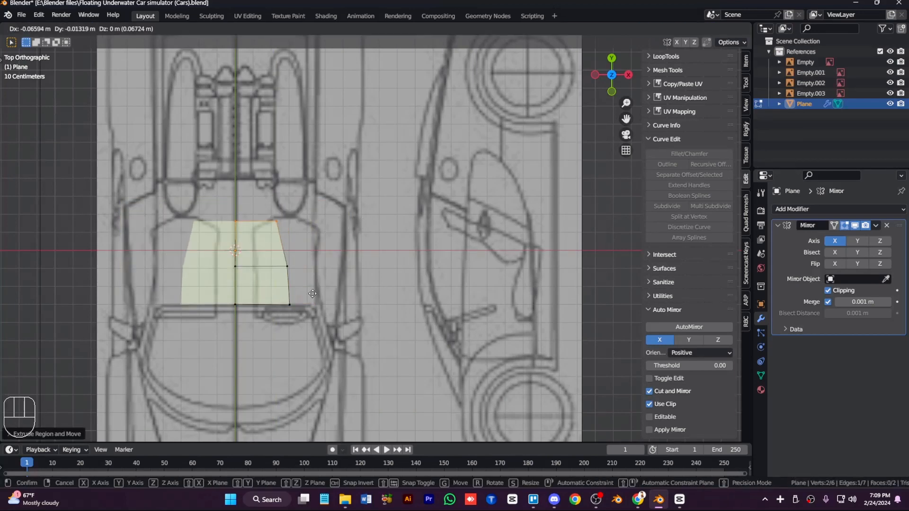
click(320, 280)
key(KP_3)
key(alt+z)
key(alt+z)
key(n)
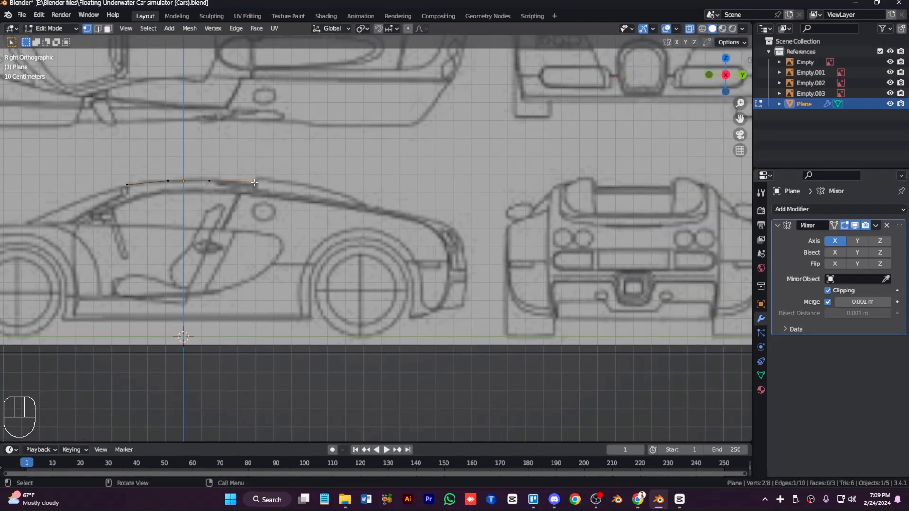
Extrude the roof's side edge outward and move the new outer vertices onto the roof outline in the top view
key(KP_7)
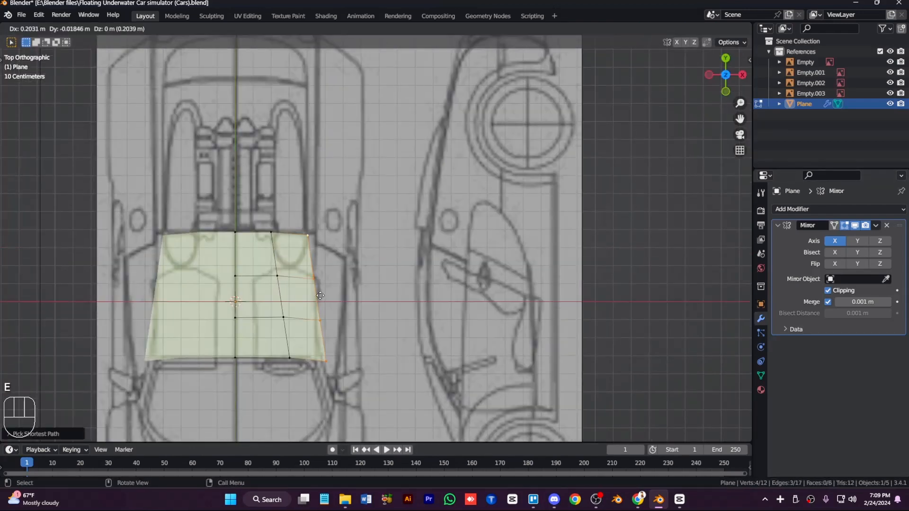
click(323, 313)
click(326, 361)
key(g)
click(313, 355)
click(320, 321)
key(g)
click(315, 319)
key(g)
click(309, 240)
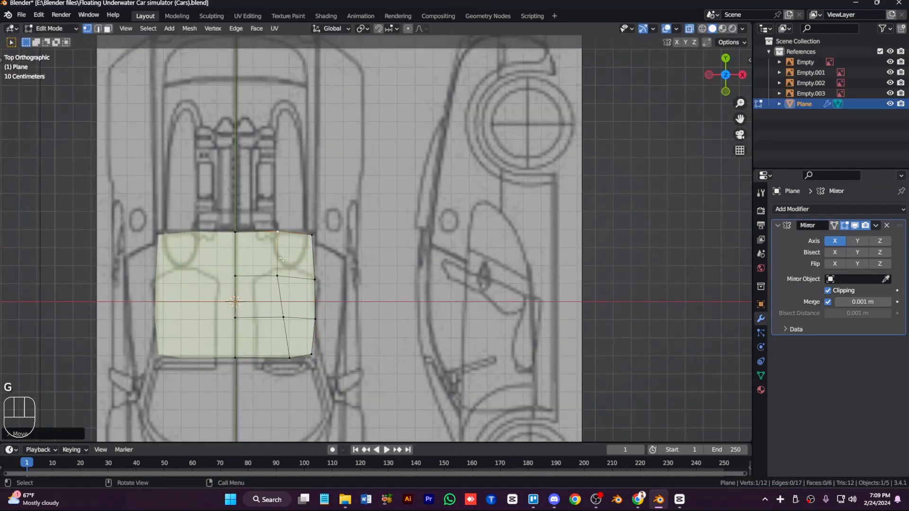
Straighten the roof's inner lengthwise edge by moving its front vertex inward and rotating the two middle vertices
click(289, 358)
key(g)
click(282, 358)
drag(263, 265, 296, 329)
key(r)
click(329, 296)
key(r)
click(372, 323)
Lower the roof's outer edge to follow the roof curve in the side and front views
key(KP_1)
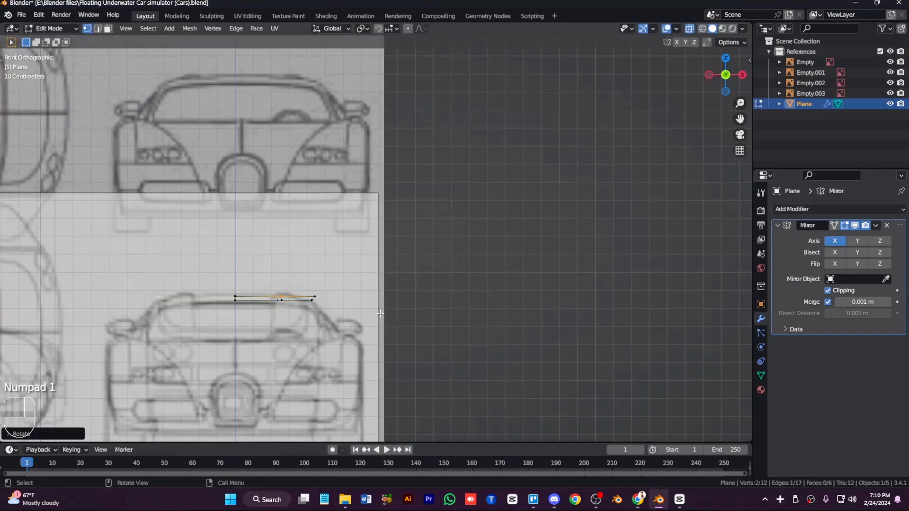
key(KP_3)
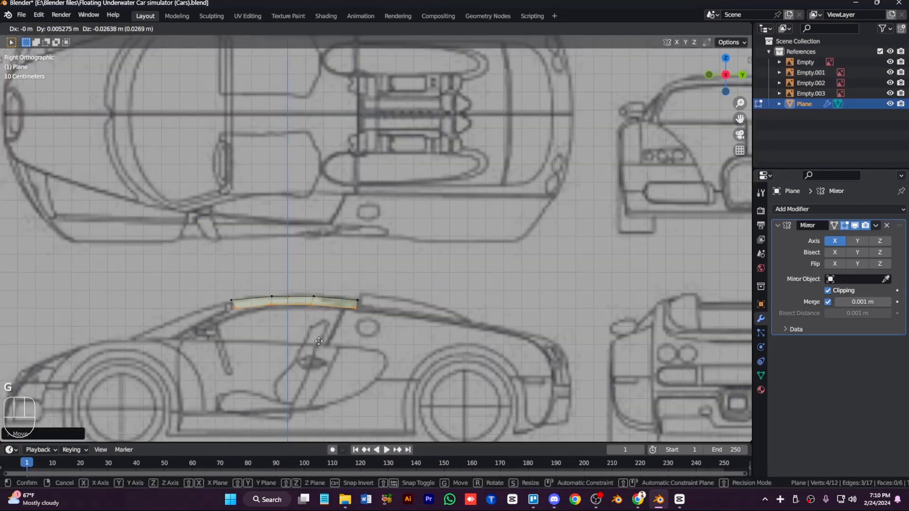
key(KP_7)
key(KP_1)
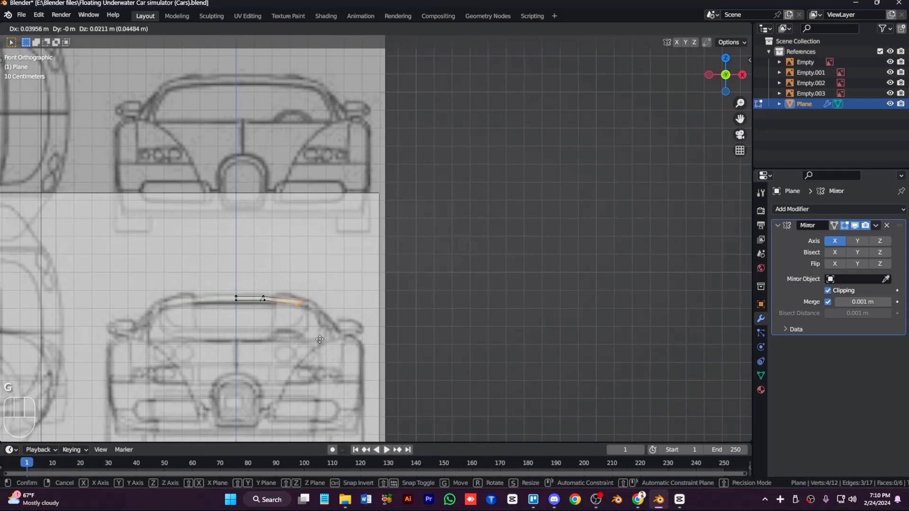
Extrude the roof's outer edge outward once more and lower it onto the roof curve in the front view
key(KP_3)
key(e)
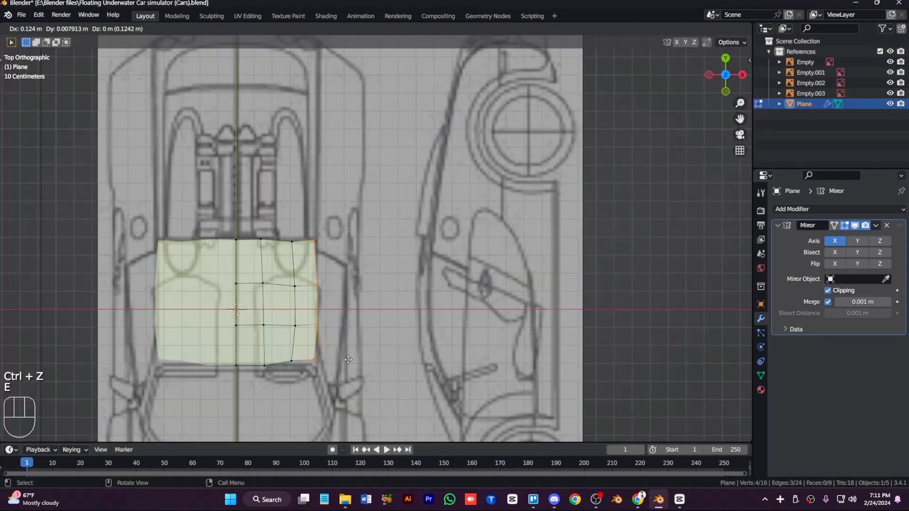
key(KP_1)
key(g)
key(g)
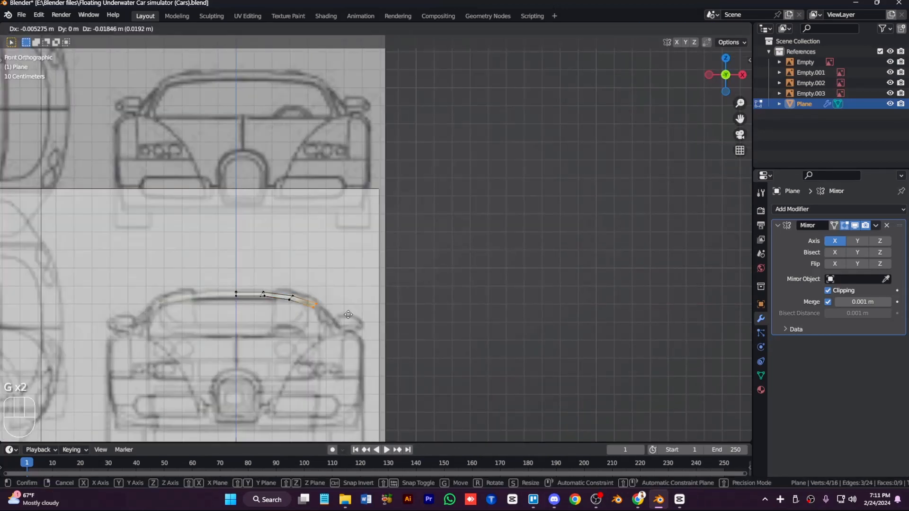
click(348, 315)
Adjust the roof's front outer corner in the top view, undo the last change, and compare the shape with the side blueprint
key(KP_7)
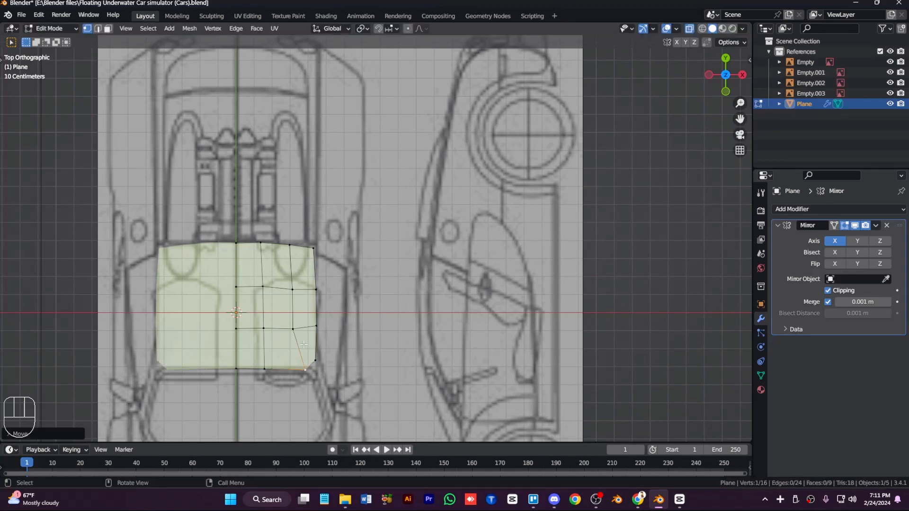
key(ctrl+z)
key(KP_3)
key(alt+z)
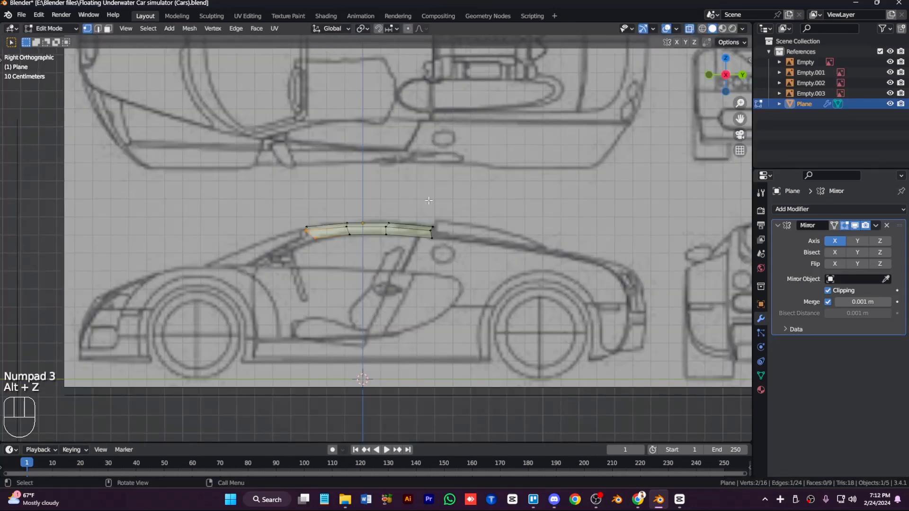
Extend the roof's rear edge over the engine bay and align its vertices in the top view
key(KP_7)
click(524, 253)
key(g)
click(523, 253)
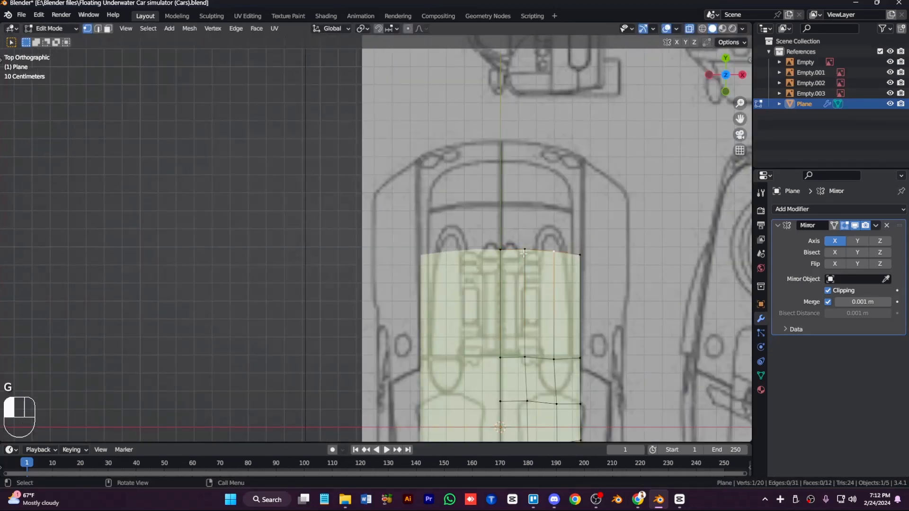
Extrude the rear edge on to the tail along the side profile and scale the new edge
key(e)
key(KP_3)
click(582, 254)
key(s)
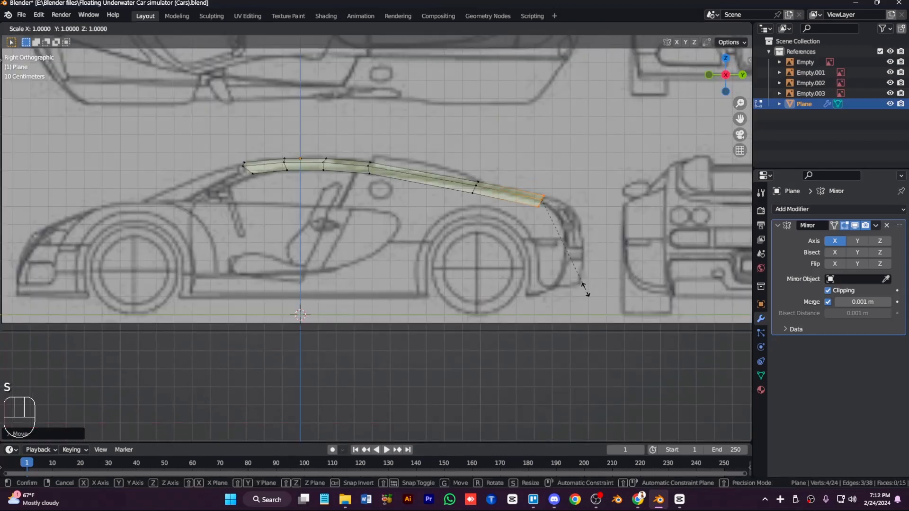
click(585, 289)
Hide the overlapping Empty.003 reference image in Object Mode so the front blueprint is unobstructed
key(alt+z)
key(alt+z)
key(KP_8)
key(KP_8)
key(KP_8)
key(KP_1)
click(516, 182)
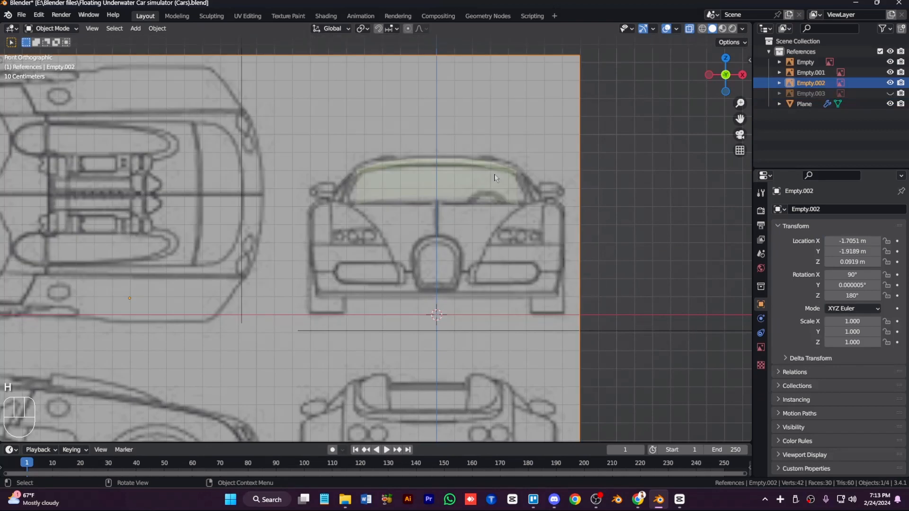
Extrude the roof's front outer edge down along the windshield pillar to its base in the side view
key(KP_7)
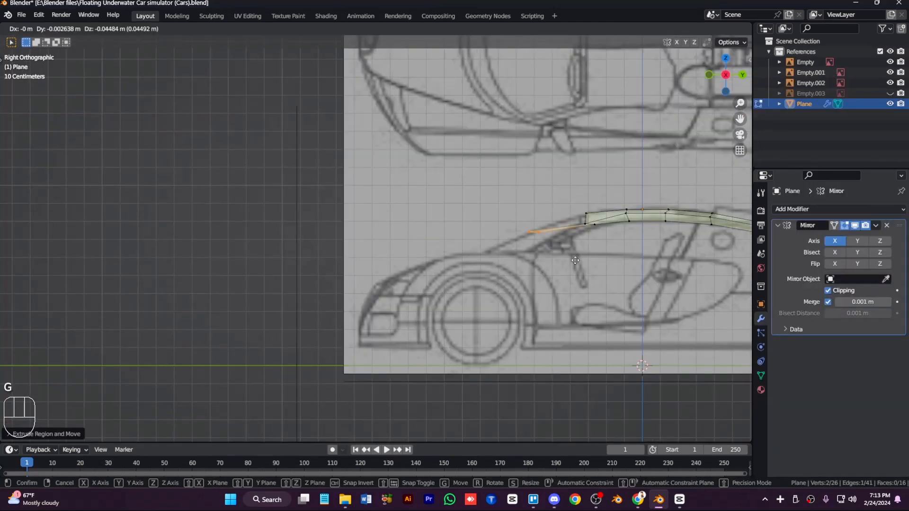
click(583, 222)
scroll(590, 223, up, 3)
Slide the edge loop behind the roof into place and add two loop cuts across the long rear section
key(g)
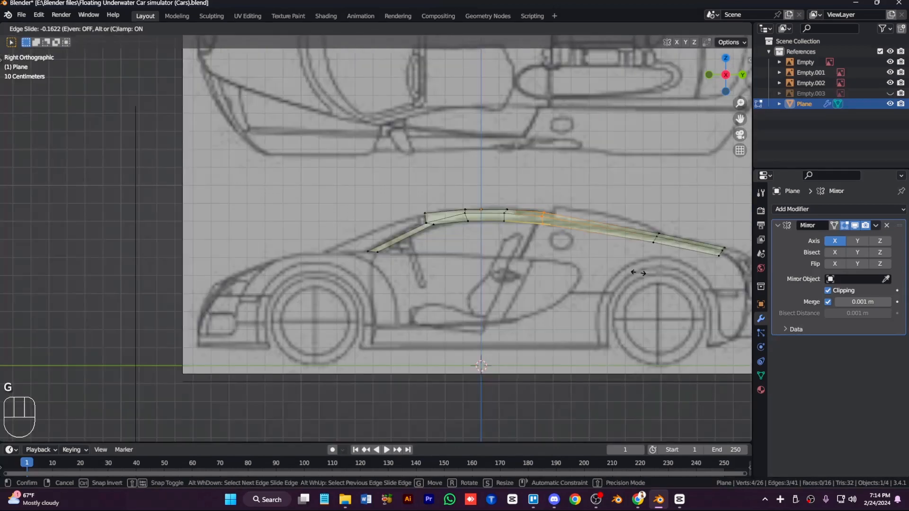
click(638, 273)
key(ctrl+r)
click(619, 220)
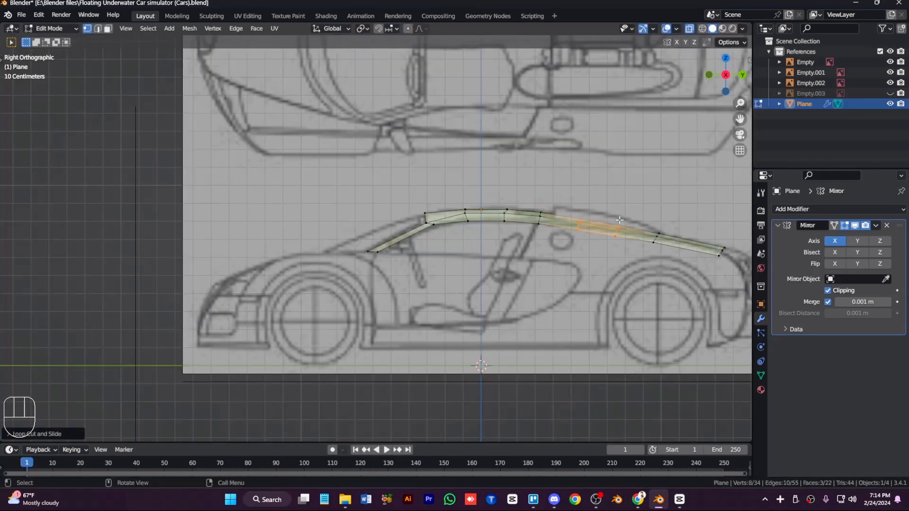
Extrude the rear section's outer edge downward into a side panel and flatten its lower edge with a Z scale of 0
key(e)
click(644, 297)
key(s)
key(z)
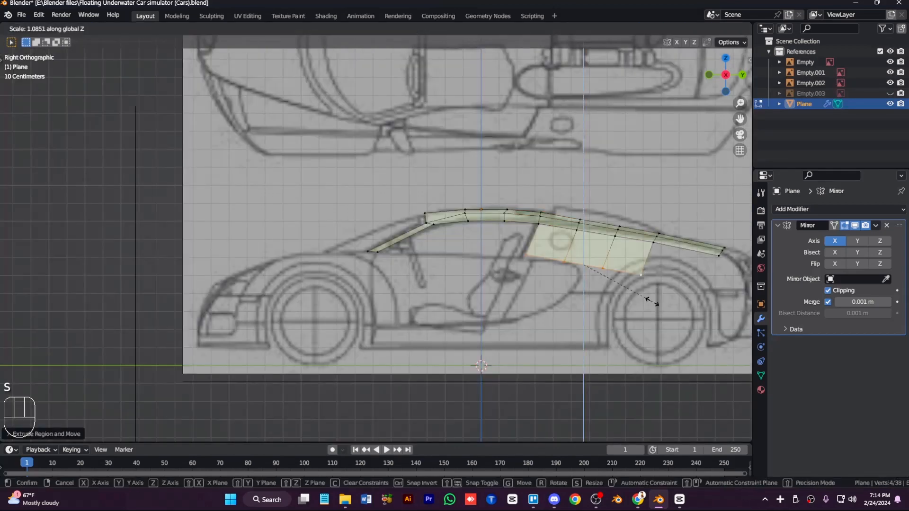
key(0)
key(Return)
Move the side panel's lower edge outward to the body outline in the front view and inspect the shape from the side
key(KP_1)
key(alt+z)
key(KP_6)
key(KP_6)
key(KP_6)
key(KP_6)
key(KP_3)
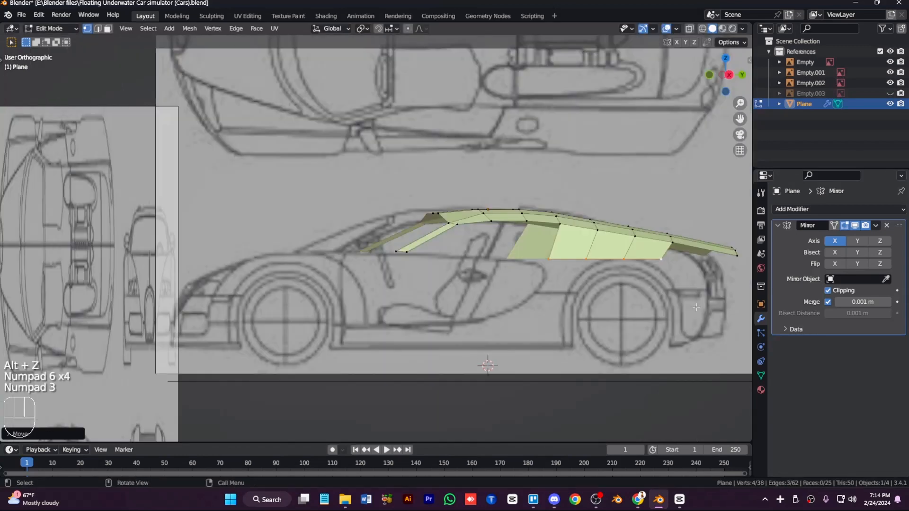
Add a lengthwise loop cut to the side panel and connect its lower front corner to the windshield pillar's base
key(KP_1)
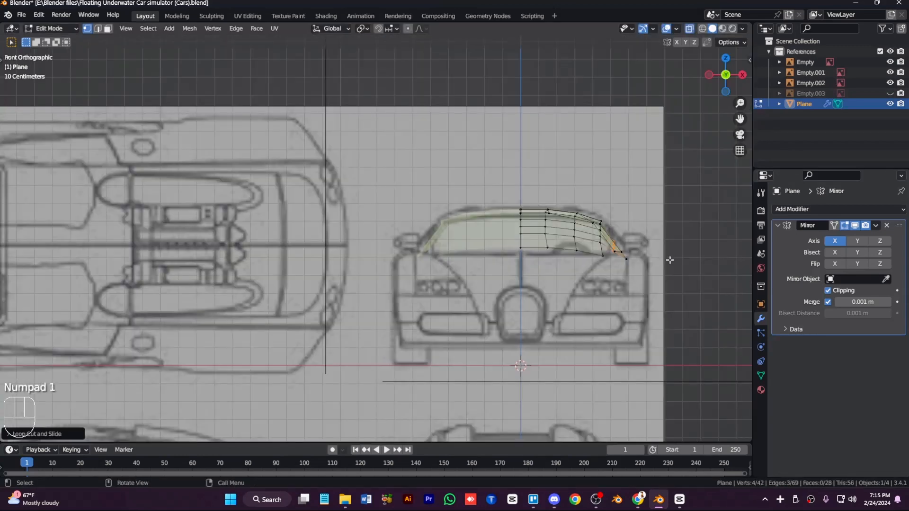
key(KP_3)
click(452, 258)
key(f)
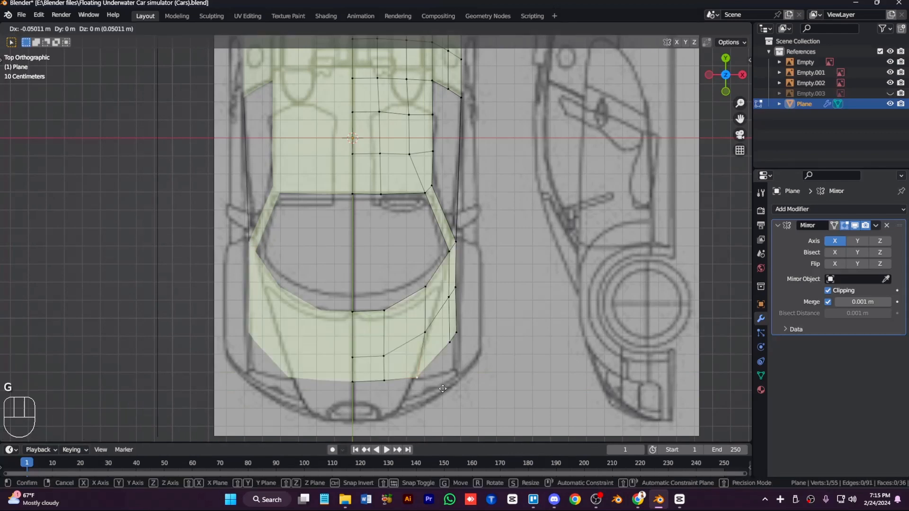
Move the hood's front outer vertices onto the body outline near the headlight in the top view
key(g)
key(g)
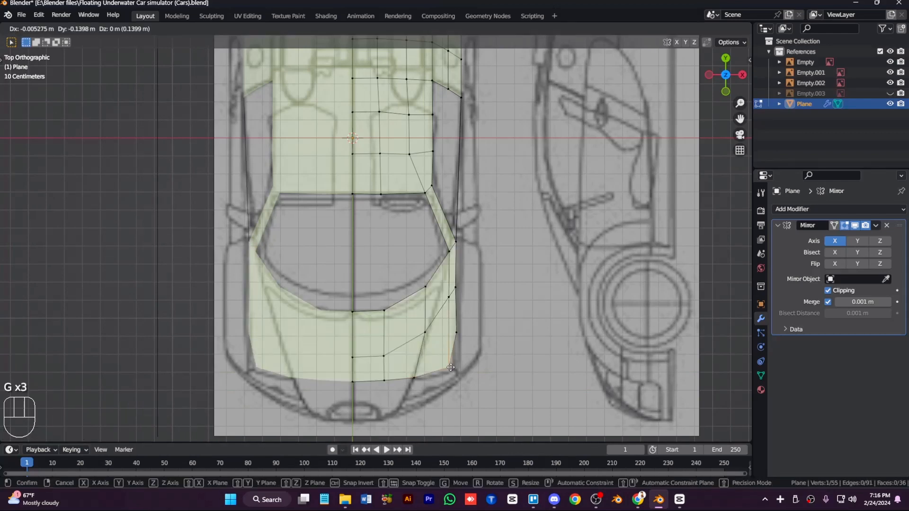
click(450, 367)
Select the hood's front edge loop and fit it to the nose profile in the side view
key(KP_3)
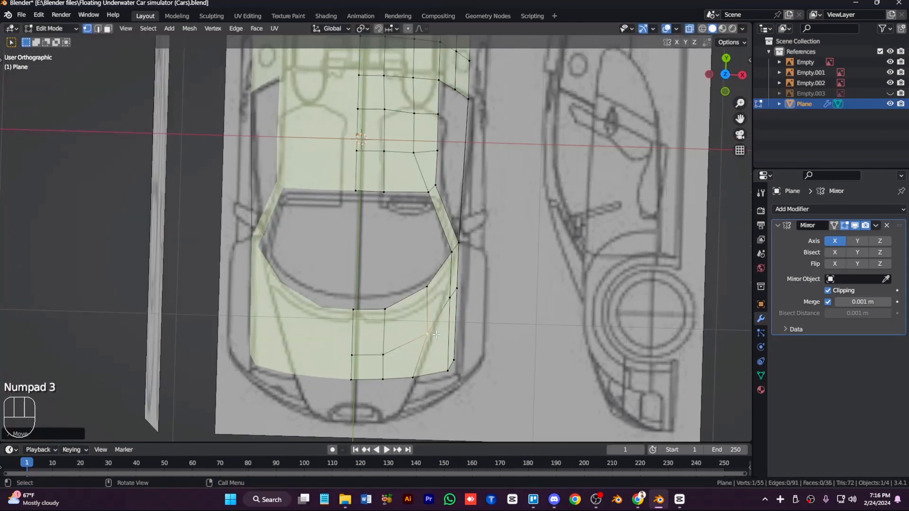
alt+click(379, 268)
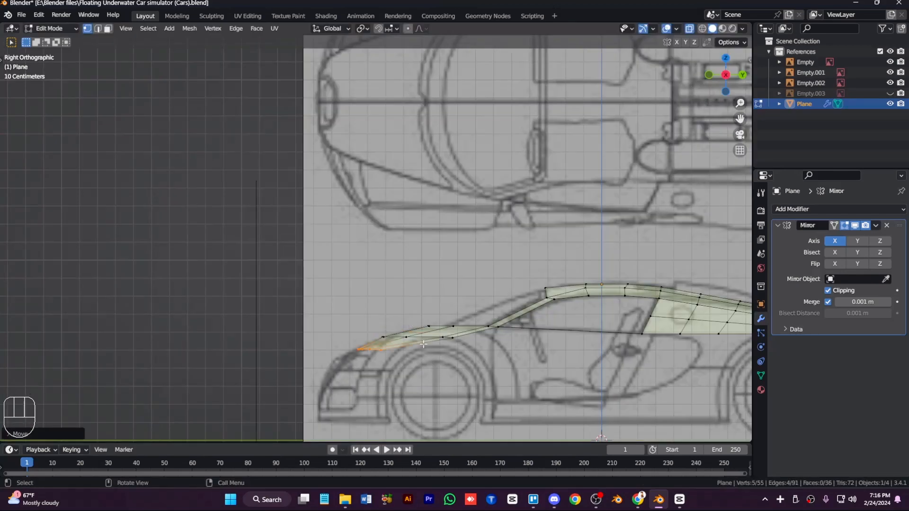
key(KP_7)
Move the hood's front edge vertices to follow the line above the headlight in the front view
key(KP_1)
click(410, 349)
key(g)
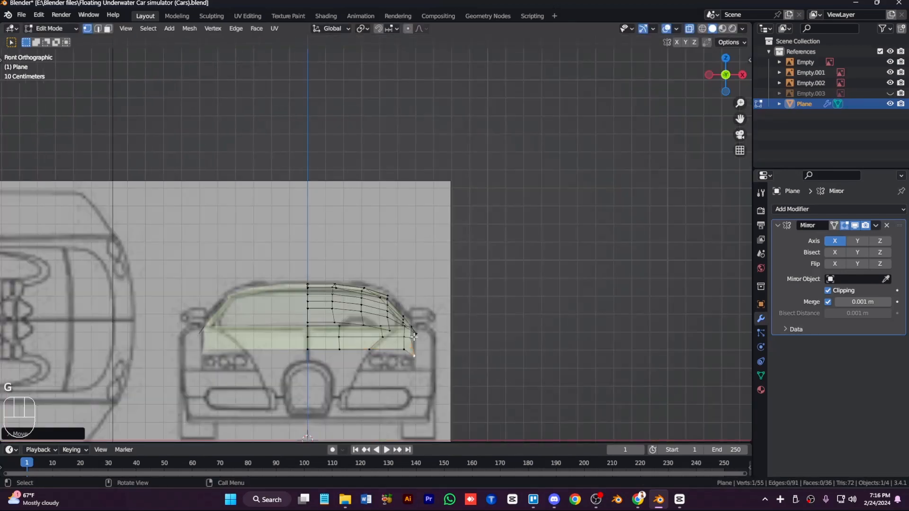
scroll(414, 336, up, 4)
key(g)
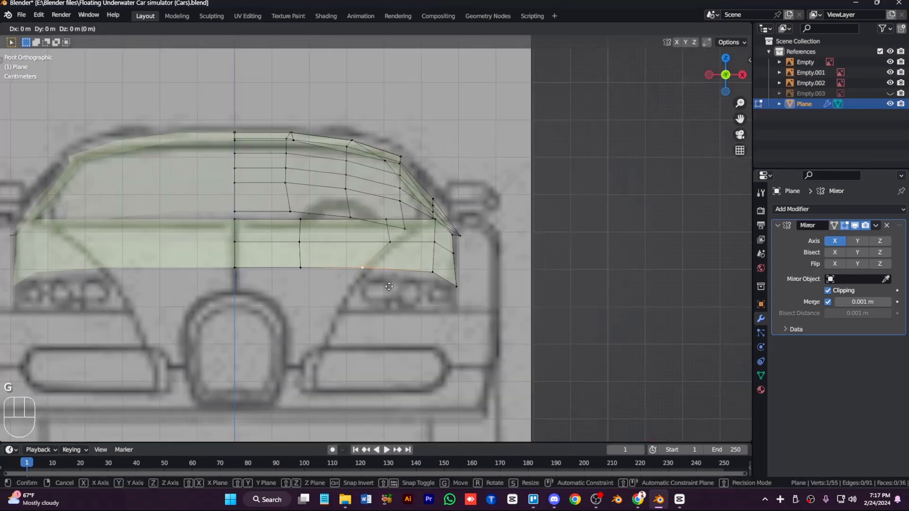
Shift the hood's front vertex onto the side profile and adjust the vertex at the windshield's lower corner
key(KP_3)
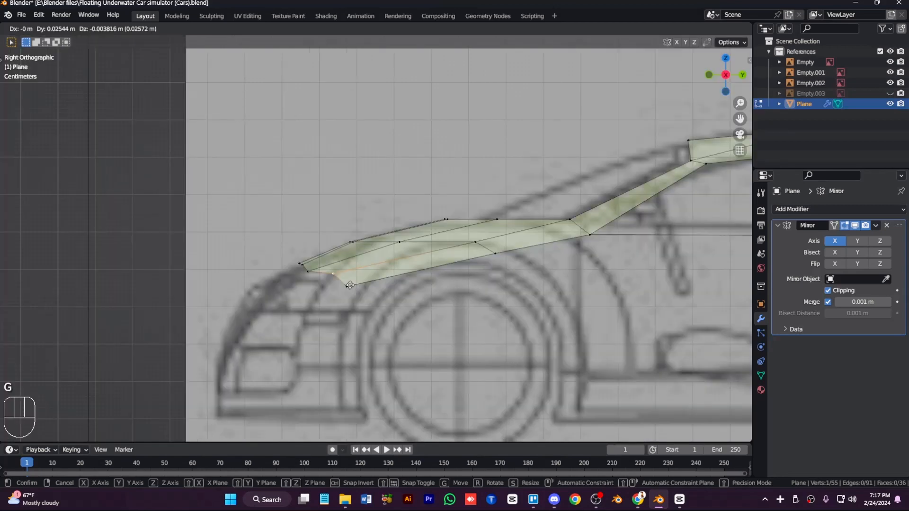
key(KP_7)
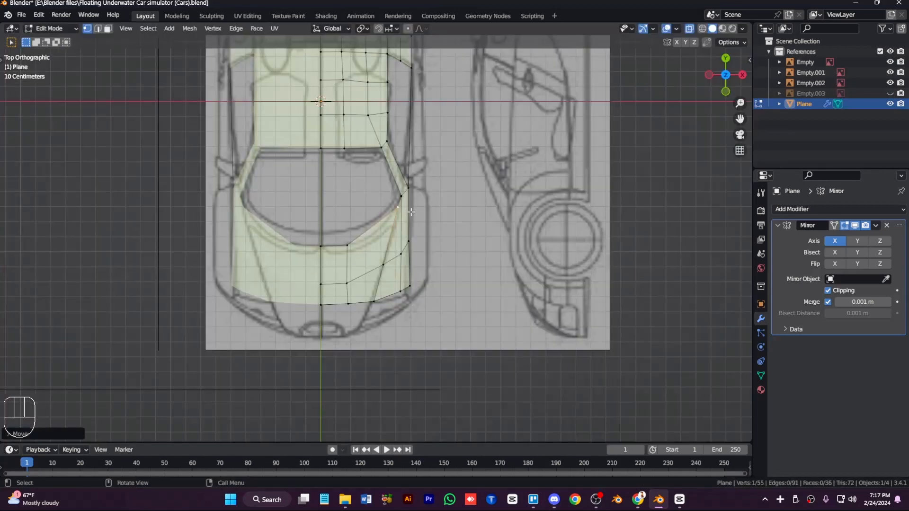
click(414, 205)
Move the hood's middle-row vertices onto the hood line in the side view and check them from the top
key(KP_3)
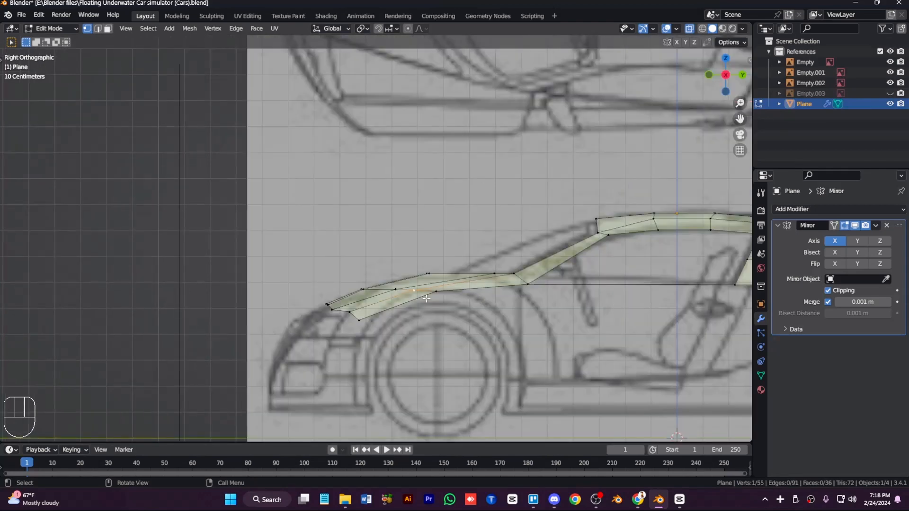
key(g)
click(386, 322)
key(KP_7)
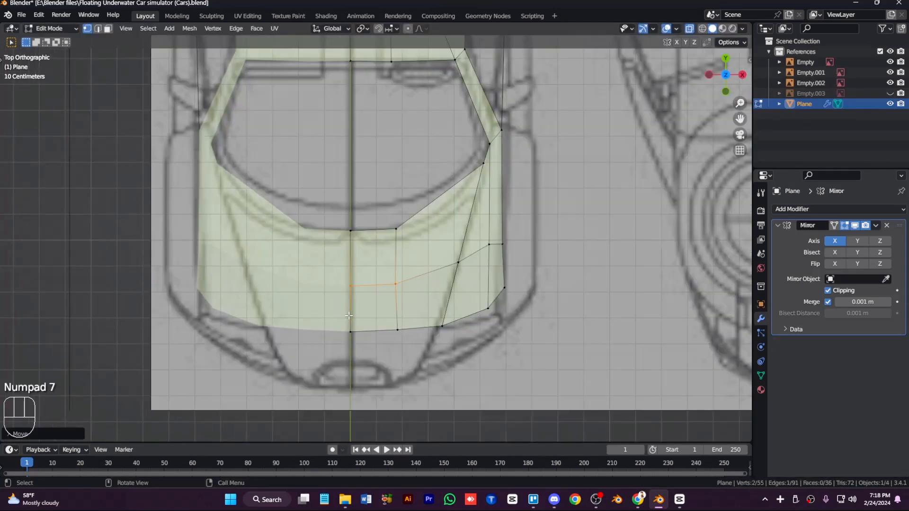
Adjust the heights of the hood's middle-row vertices in the front view, undoing the unwanted changes
key(KP_1)
key(b)
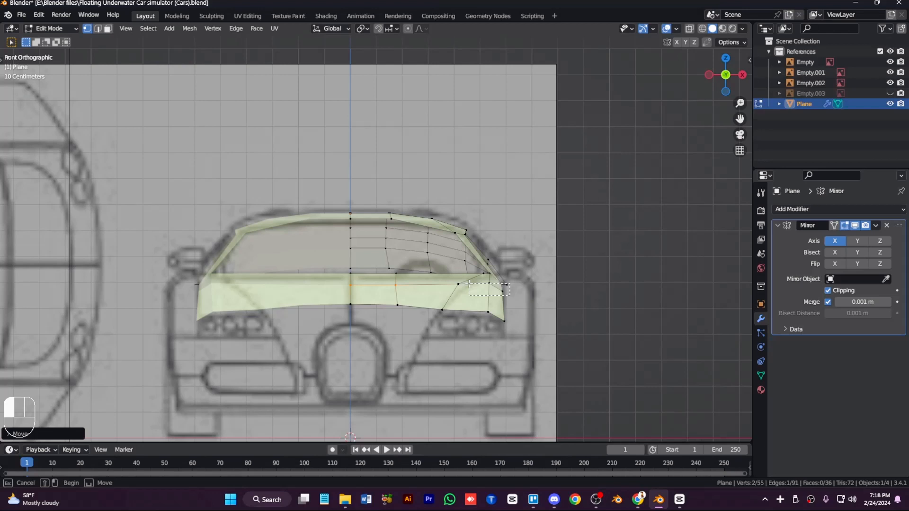
key(ctrl+z)
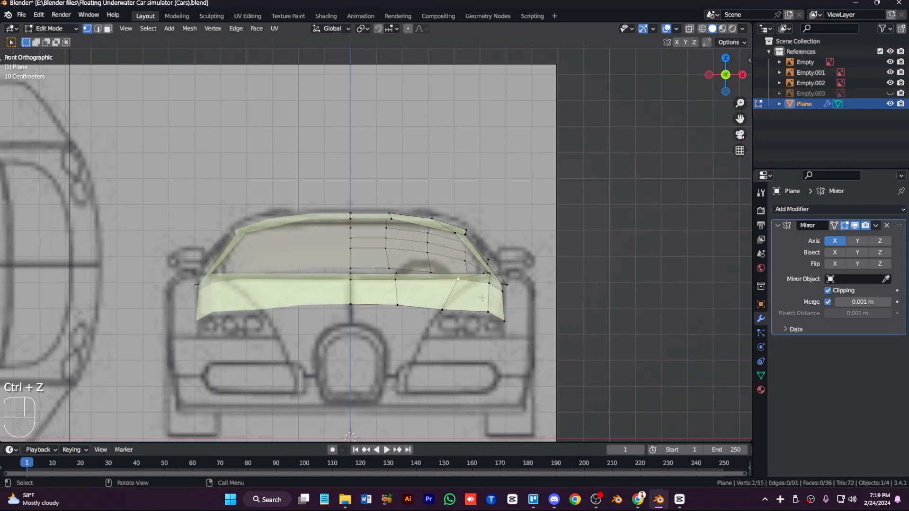
key(ctrl+z)
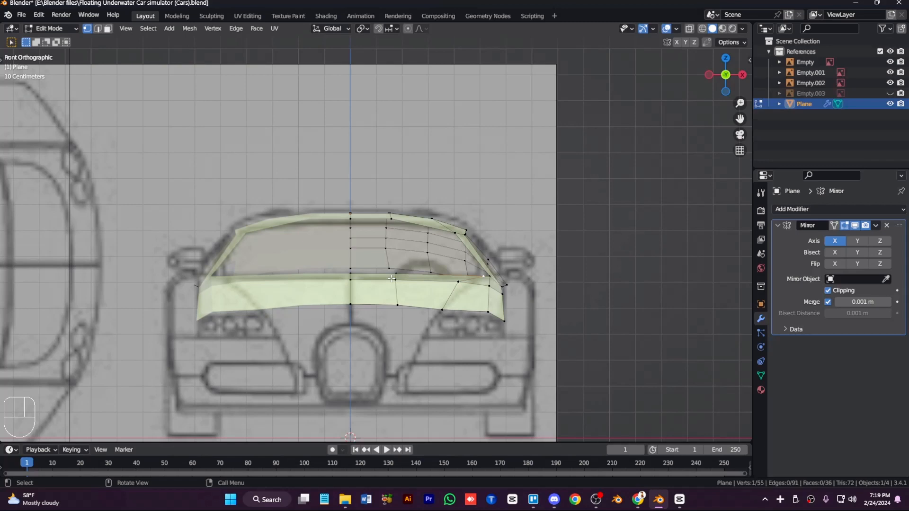
Fit the hood's front corner vertices to the blueprint in the top and side views and reposition the lower fender vertex
key(KP_7)
key(g)
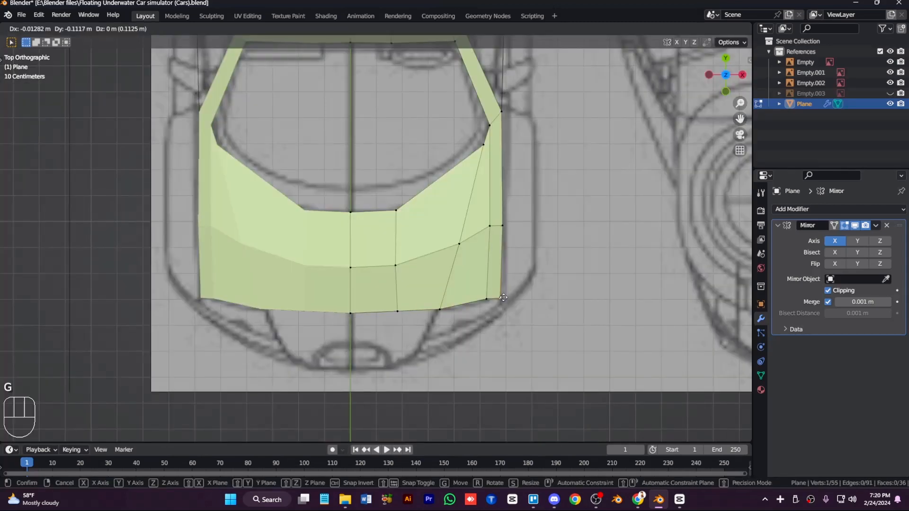
key(KP_3)
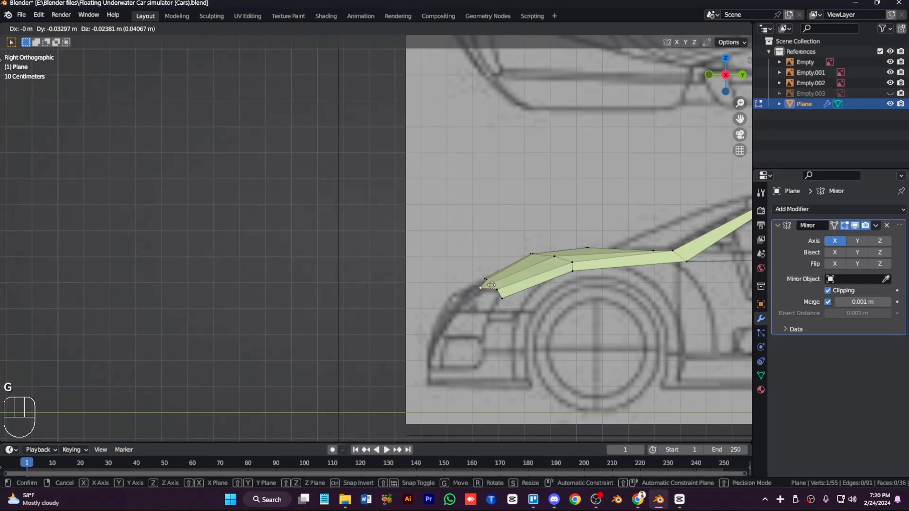
key(alt+z)
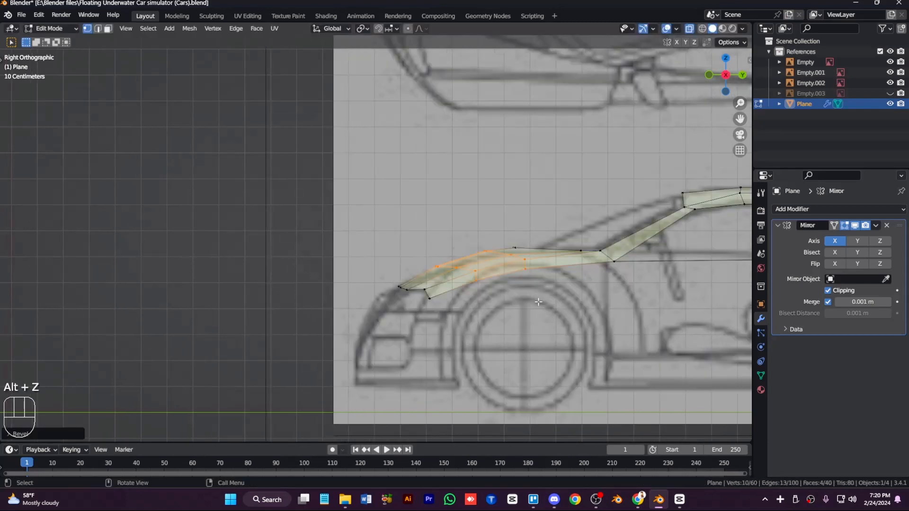
click(430, 297)
key(g)
key(g)
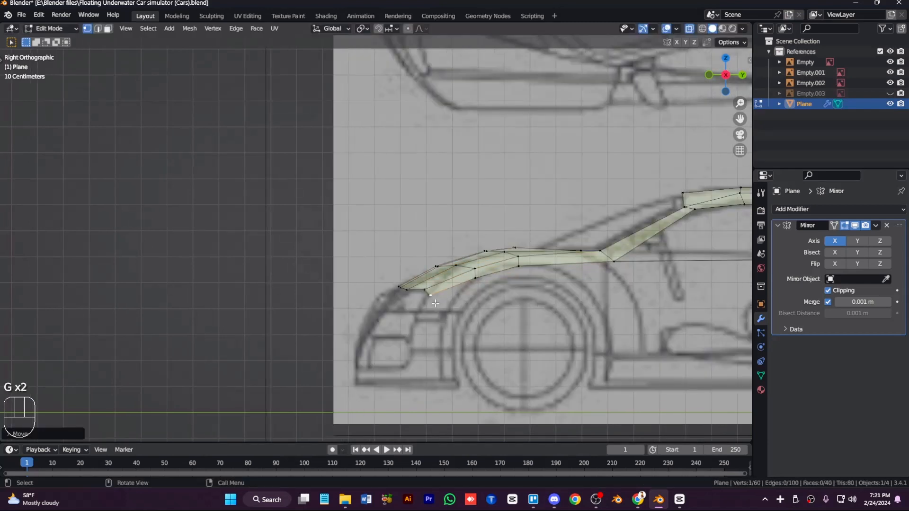
Extrude the side panel's lower rear vertices along the rear wheel arch in the side view
key(e)
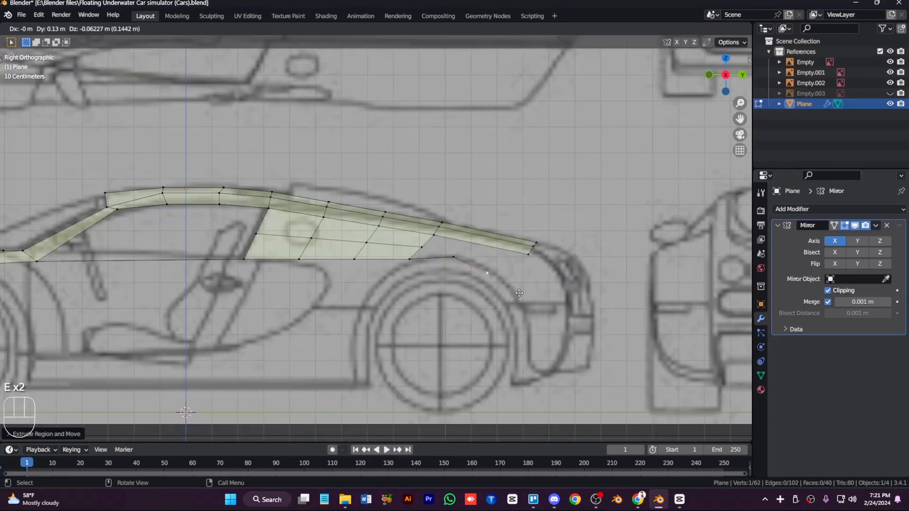
click(519, 293)
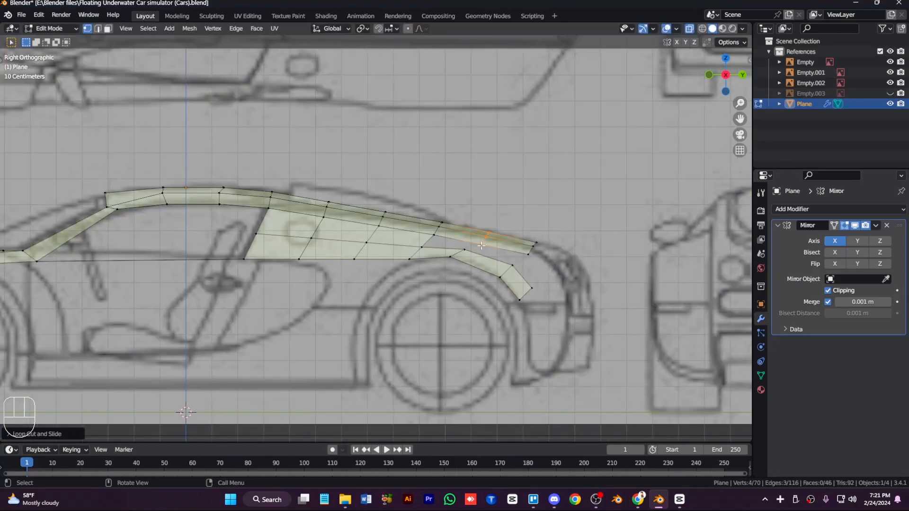
ctrl+shift+click(525, 223)
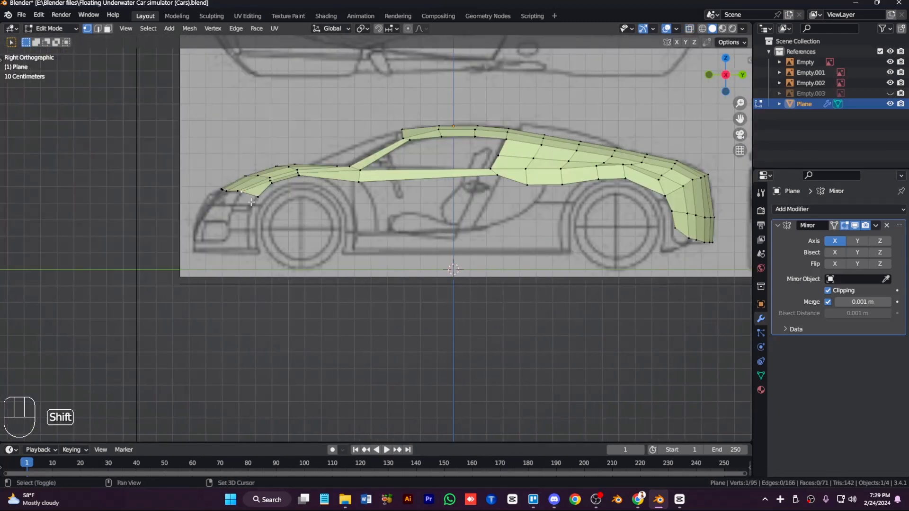
Flatten the front fender's extruded lower edge by scaling it along Z and undo the last unwanted change
key(s)
key(z)
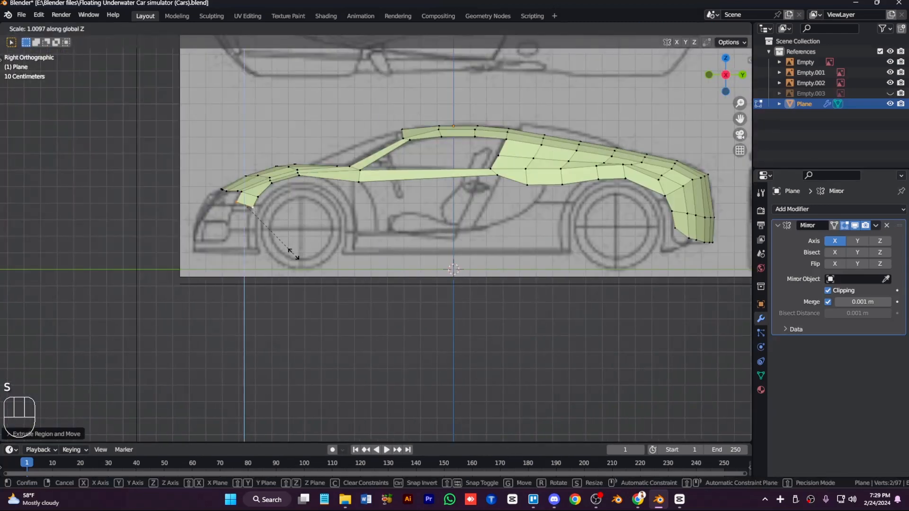
click(297, 257)
key(ctrl+z)
Move the side panel's lower vertices ahead of the rear wheel onto the side intake outline
click(539, 186)
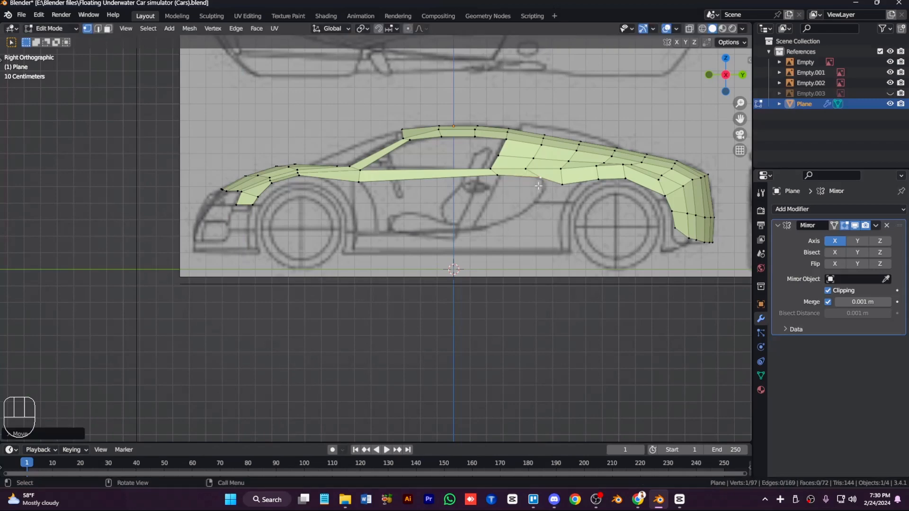
key(g)
click(544, 179)
key(alt+z)
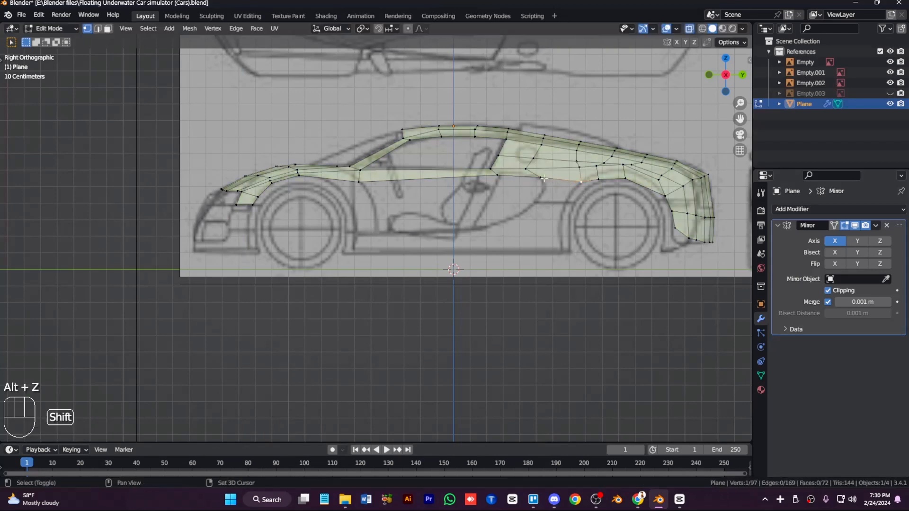
Extrude the panel's lower edge down in front of the rear wheel and fit its vertices to the wheel arch
key(e)
click(544, 194)
key(g)
click(561, 219)
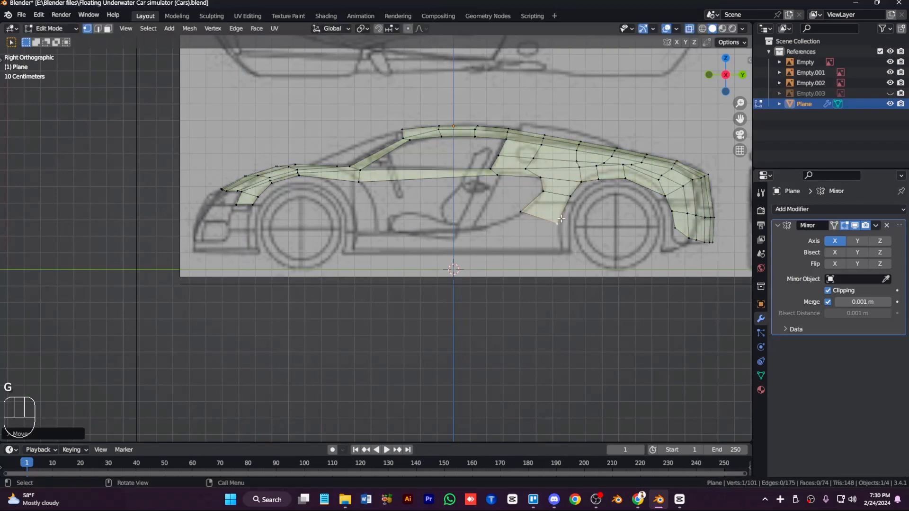
Extrude the panel ahead of the rear wheel down to the sill line and align its front vertices with the blueprint
key(e)
click(534, 250)
shift+click(520, 216)
key(g)
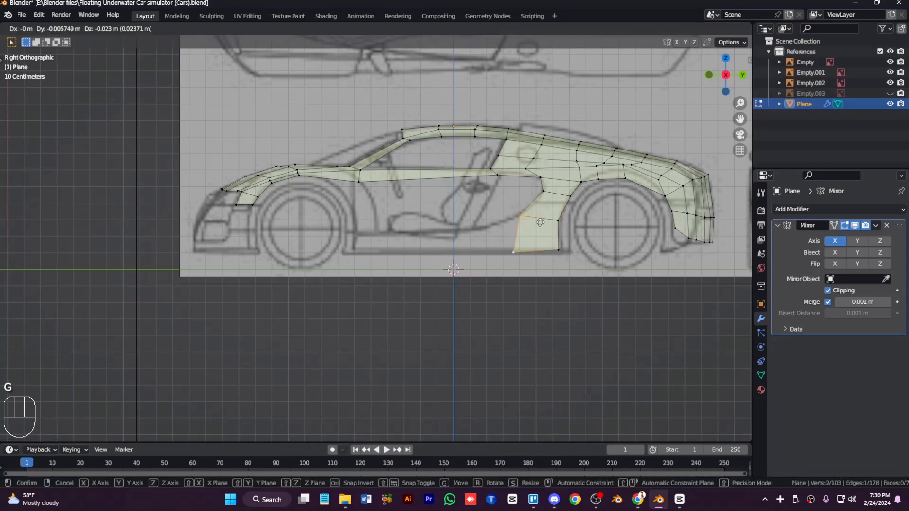
click(540, 222)
Extrude the lower side panel forward along the sill and fill the gap behind the door with faces
key(e)
click(505, 231)
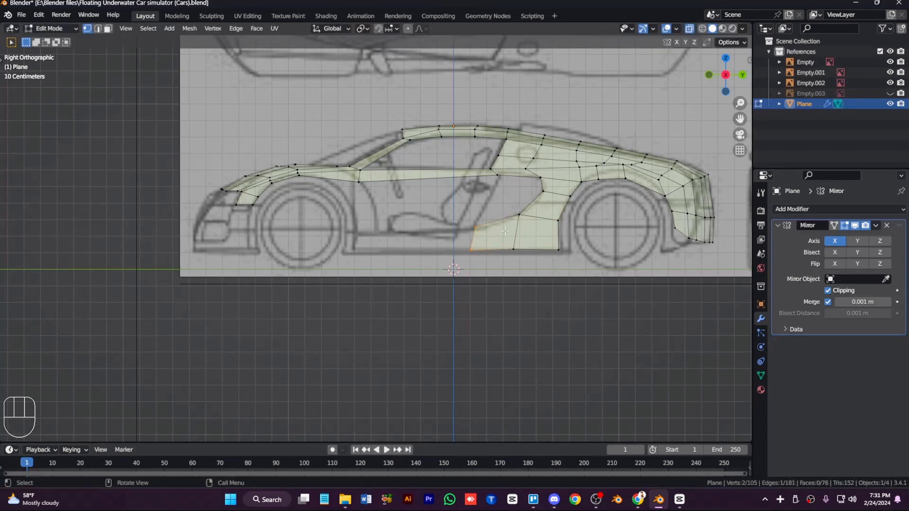
key(e)
click(511, 213)
key(f)
key(alt+z)
Inspect the new rear side panels and sills in perspective from several angles
key(KP_4)
key(KP_4)
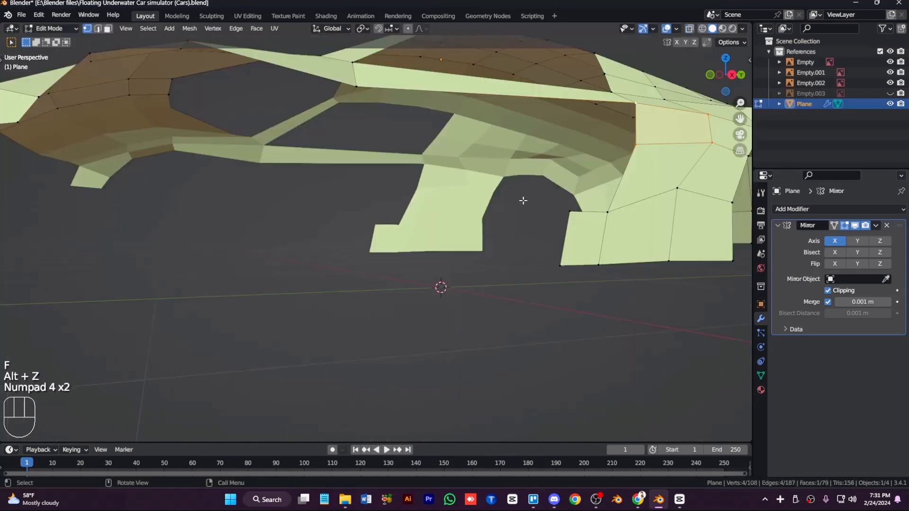
key(KP_1)
key(ctrl+KP_8)
key(ctrl+KP_8)
key(ctrl+KP_8)
key(ctrl+KP_8)
key(KP_4)
key(KP_4)
middle_drag(522, 201, 536, 383)
key(1)
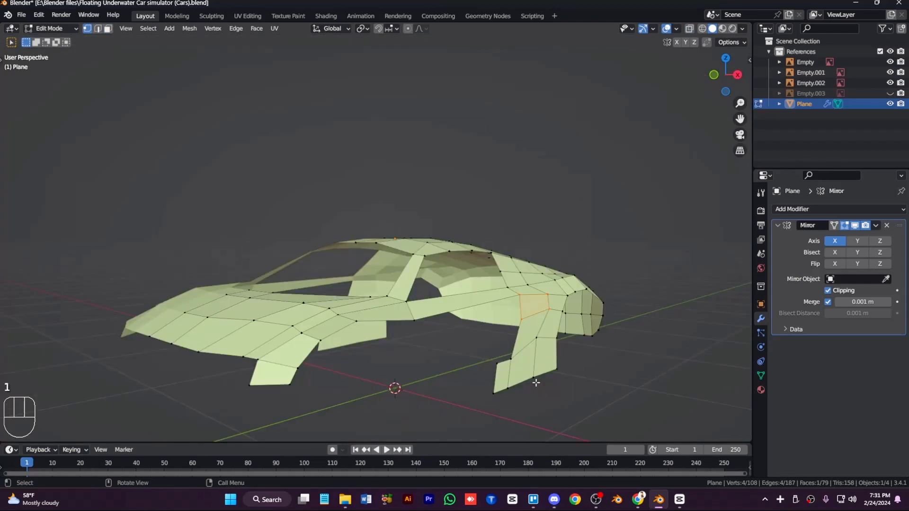
key(g)
key(Escape)
key(g)
key(Escape)
Extrude the sill forward to the front wheel arch in the side view and fit its end vertices to the blueprint
key(alt+z)
key(KP_3)
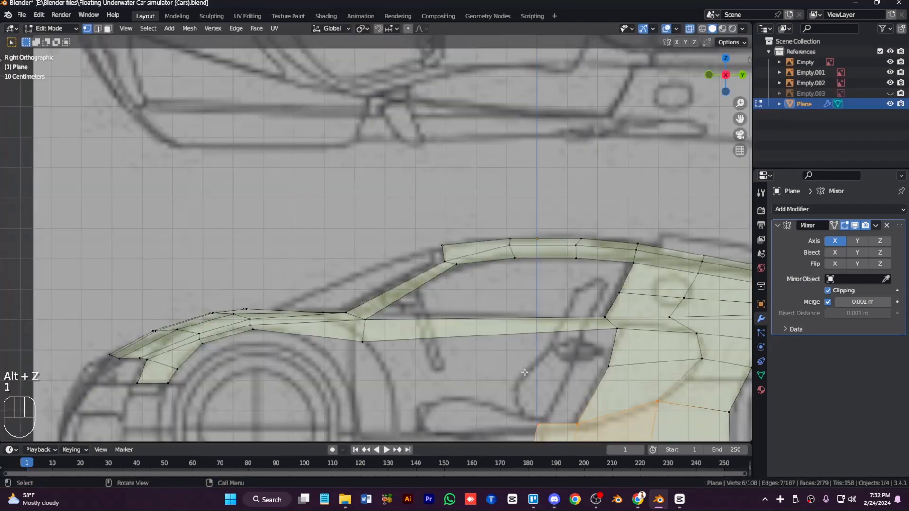
shift+middle_drag(524, 373, 524, 265)
key(e)
click(360, 346)
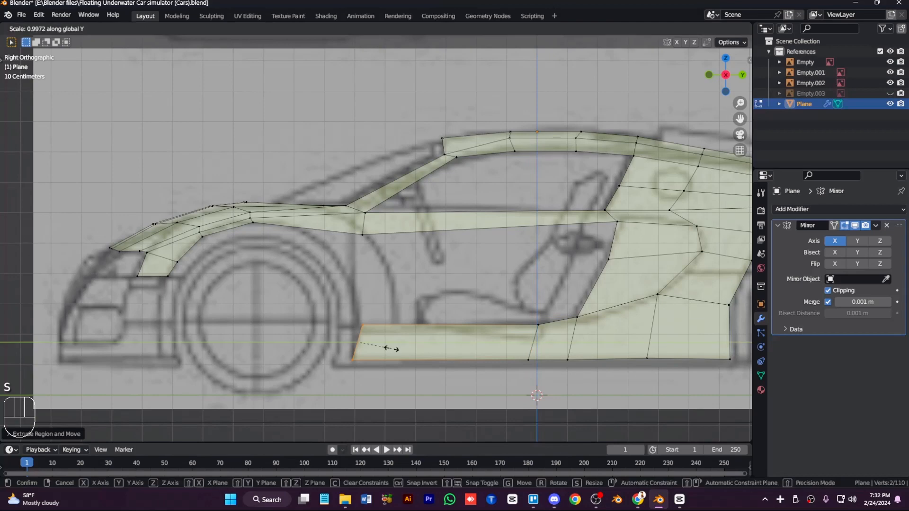
click(357, 328)
key(g)
click(371, 376)
Extrude the sill's upper edge up into the door area and fill the face joining it to the rear side panel
click(462, 346)
key(e)
ctrl+click(608, 257)
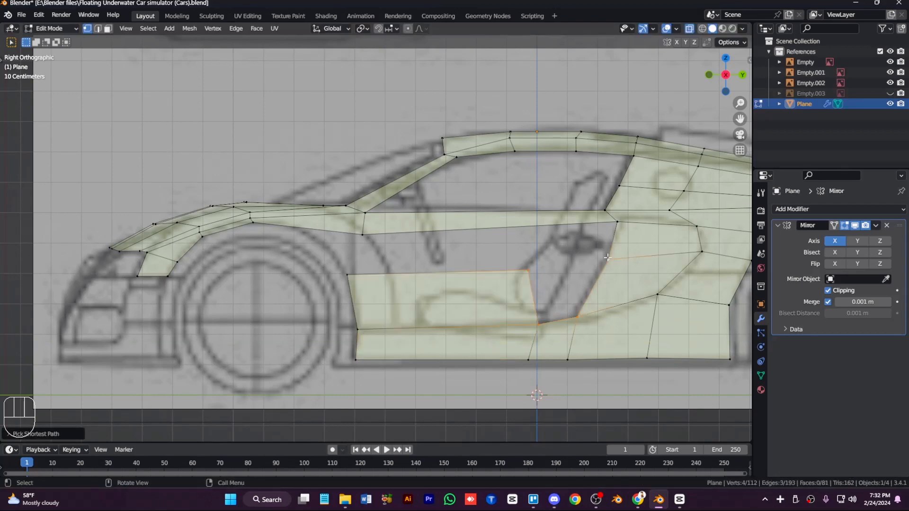
key(f)
Add loop cuts to the door's upper strip and lower panel so their edges line up
key(ctrl+r)
click(538, 219)
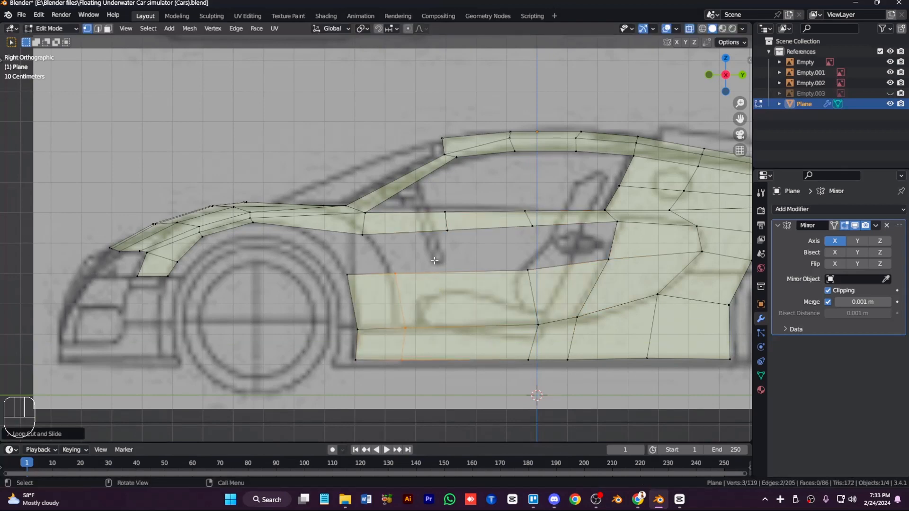
click(537, 219)
Fill the remaining door faces and move the door's front vertices back onto its curved front outline
ctrl+click(468, 256)
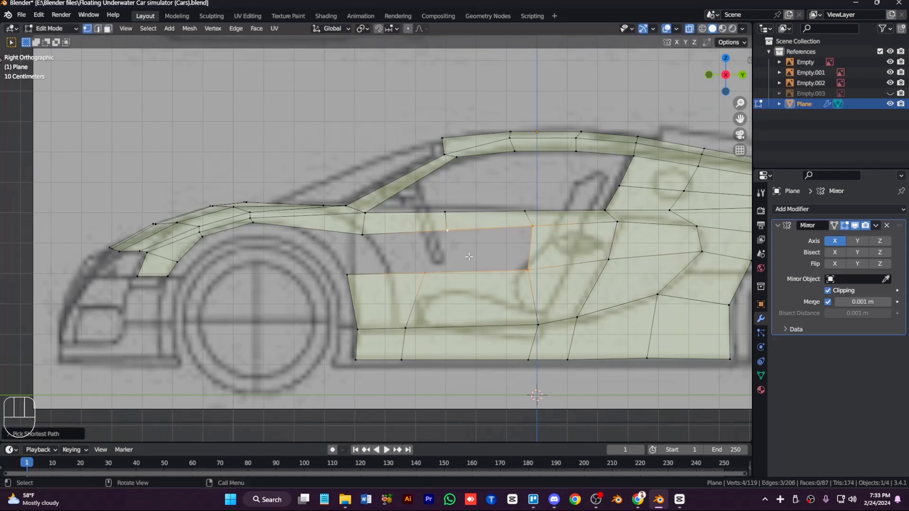
key(f)
click(357, 329)
key(g)
key(f)
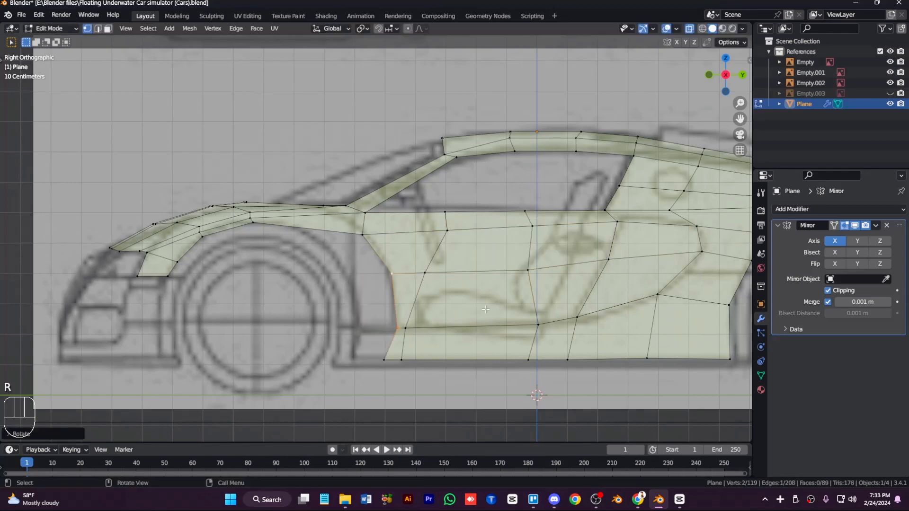
Extrude the door's front edge forward to the rear side of the front wheel arch
key(e)
click(399, 268)
key(ctrl+r)
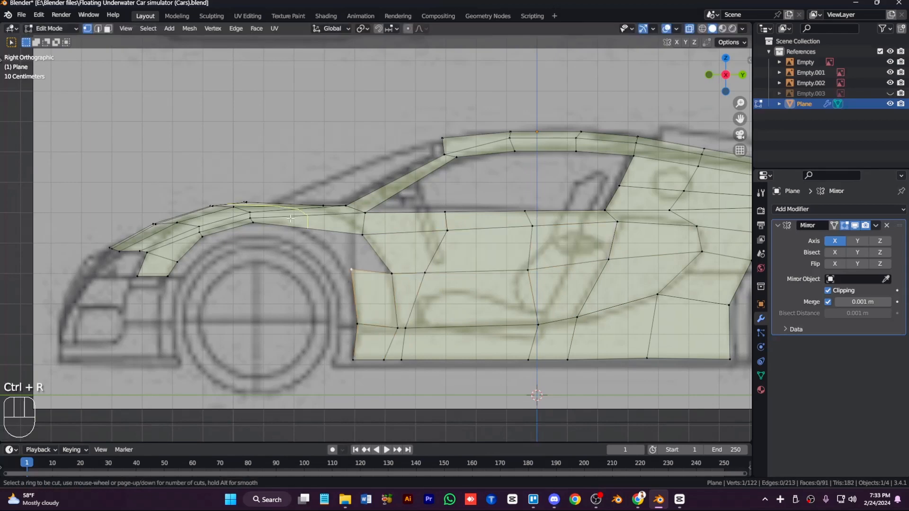
key(Escape)
Check the front fender and door edge vertices against the blueprint in the top view
key(KP_7)
key(KP_Subtract)
key(KP_Subtract)
key(ctrl+KP_4)
key(ctrl+KP_4)
key(ctrl+KP_2)
key(ctrl+KP_2)
key(ctrl+KP_2)
key(ctrl+KP_2)
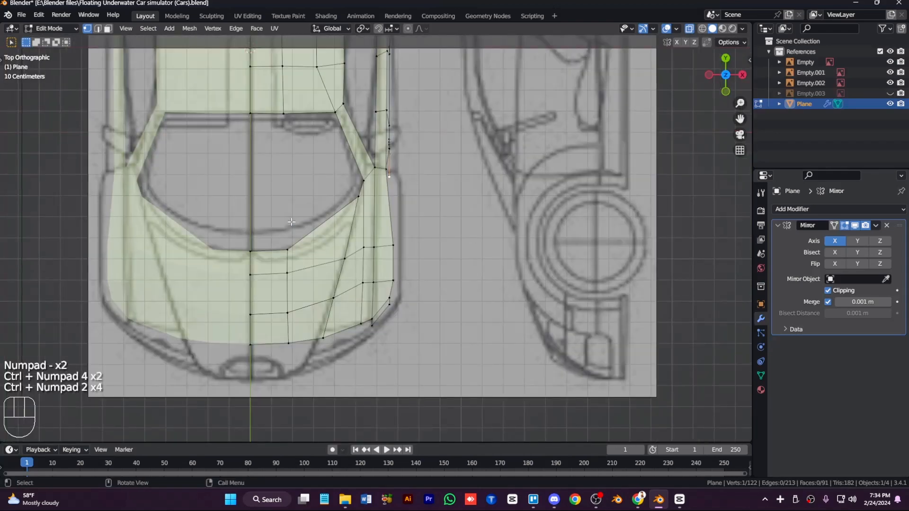
Enable proportional editing and move the fender's lower vertex onto the top of the front wheel arch
key(KP_3)
key(g)
key(o)
key(g)
click(462, 255)
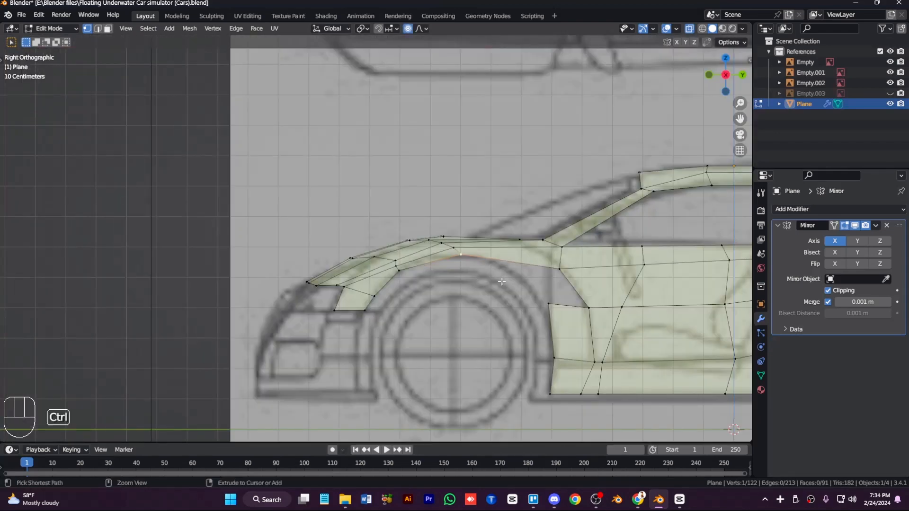
Fill the gap between the fender, the door's front edge and the front wheel arch with a face
shift+click(559, 268)
shift+click(588, 307)
shift+click(548, 304)
key(f)
Extrude the hood's front center edge down toward the grille, turn off proportional editing and scale the new edge in the top view
scroll(527, 289, down, 3)
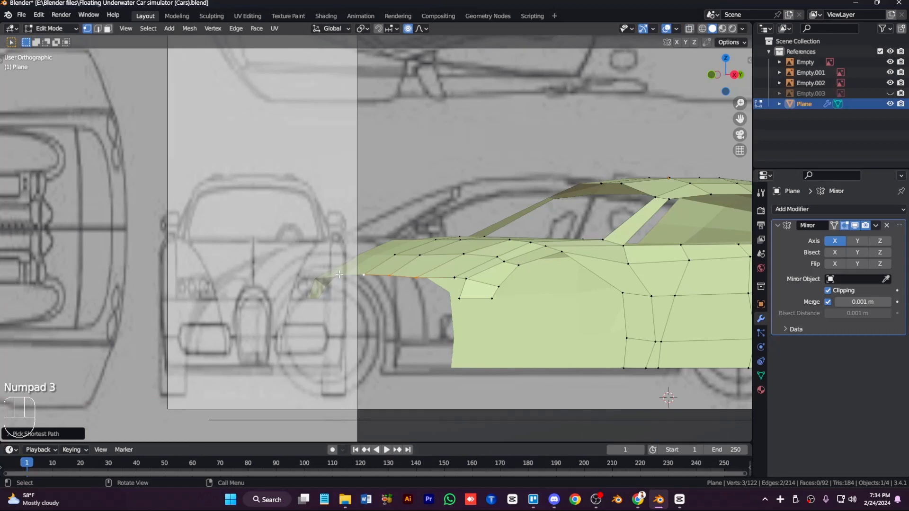
key(e)
click(394, 290)
key(KP_7)
key(o)
key(alt+z)
key(s)
click(407, 291)
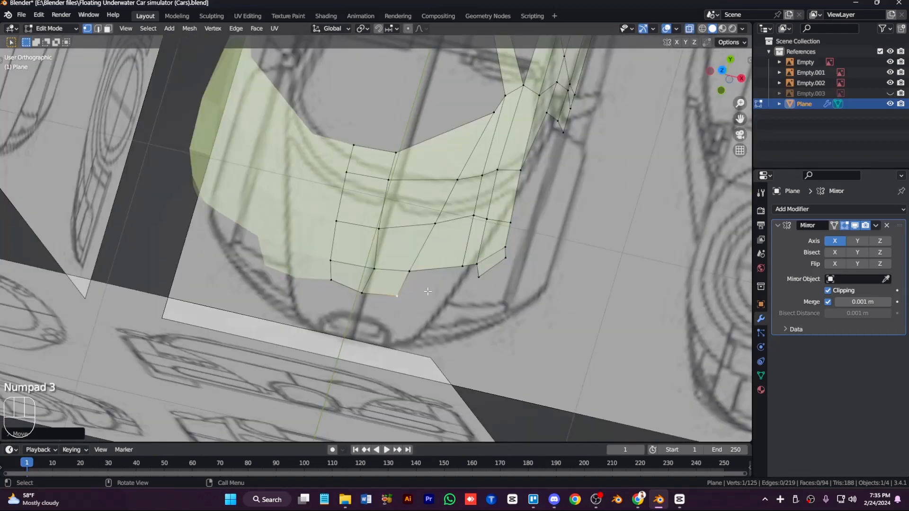
Shape the vertices around the headlight opening to match its outline in the front view
key(g)
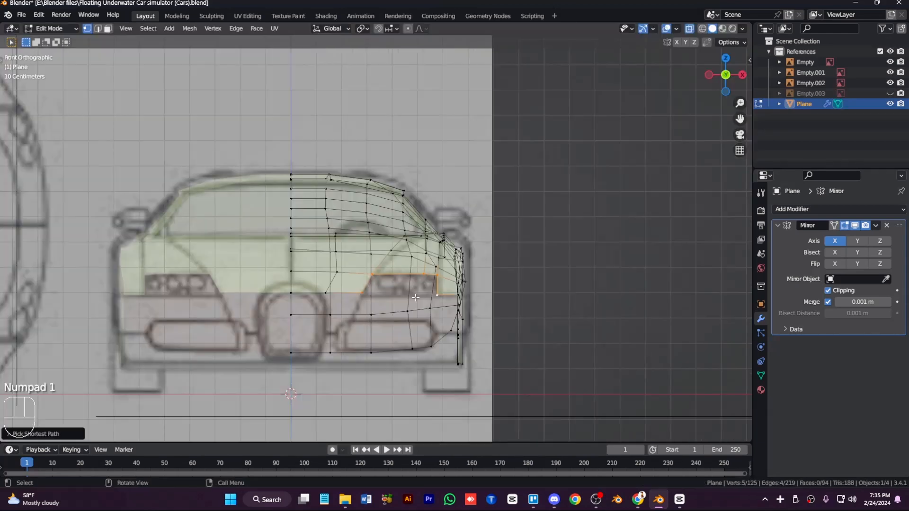
key(alt+z)
key(alt+z)
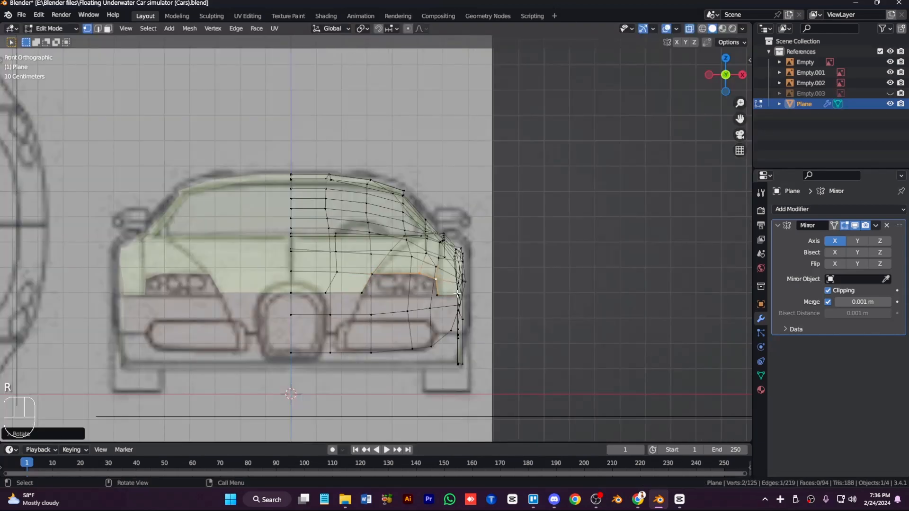
key(alt+z)
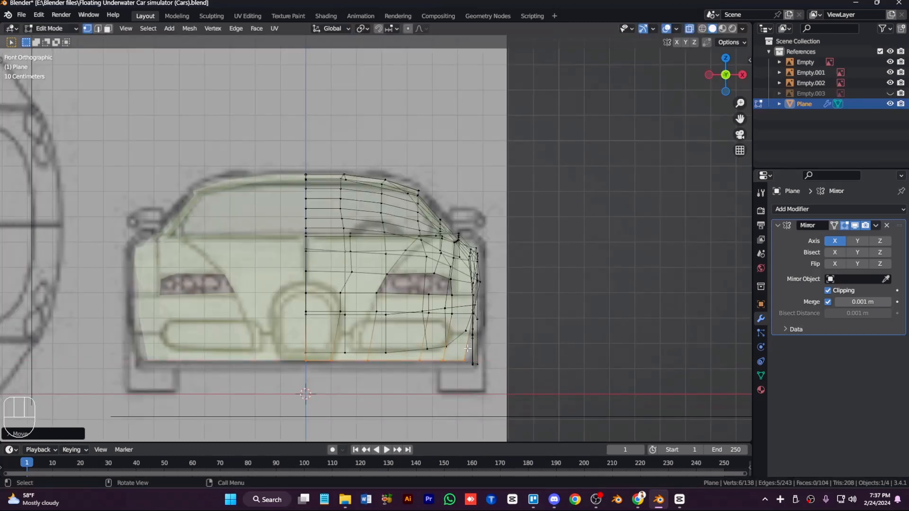
Move the front bumper's vertices onto the lower air intake and grille outlines in the front view
key(g)
key(g)
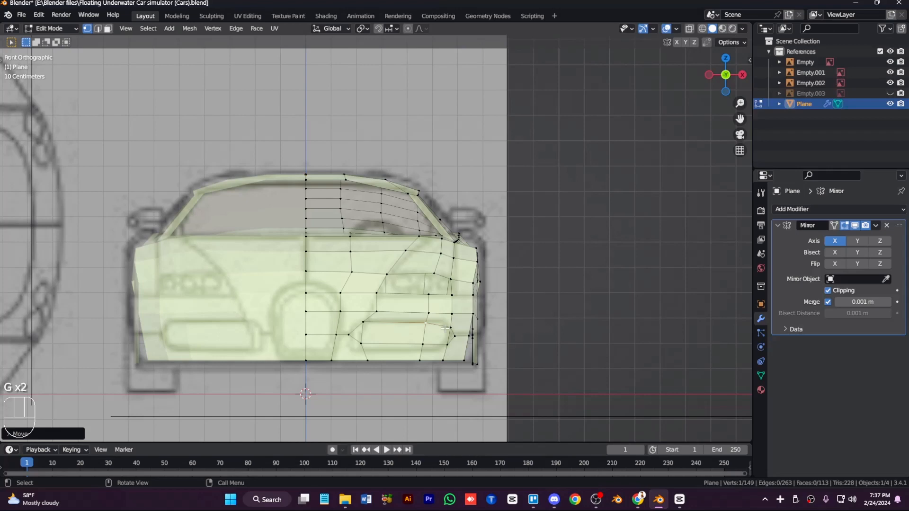
key(alt+z)
key(alt+z)
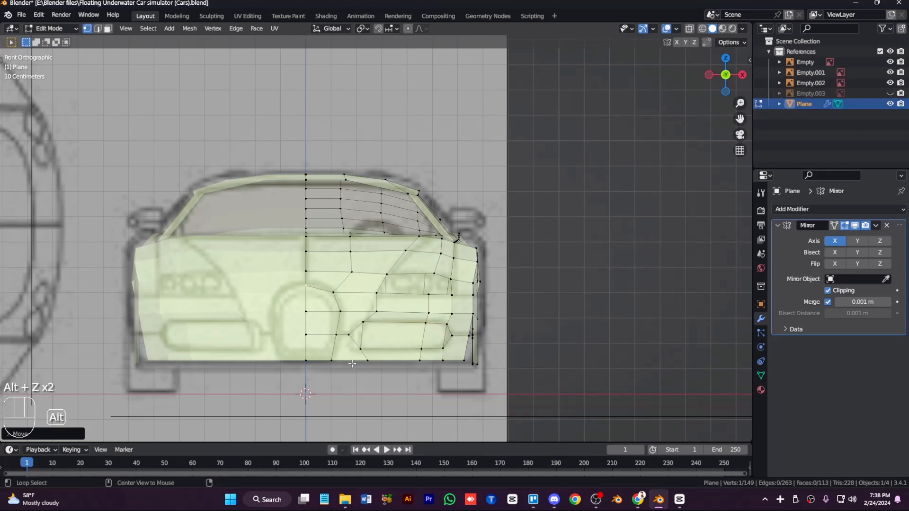
Scale and position the extruded bottom edge of the front bumper to form a projecting lip
key(s)
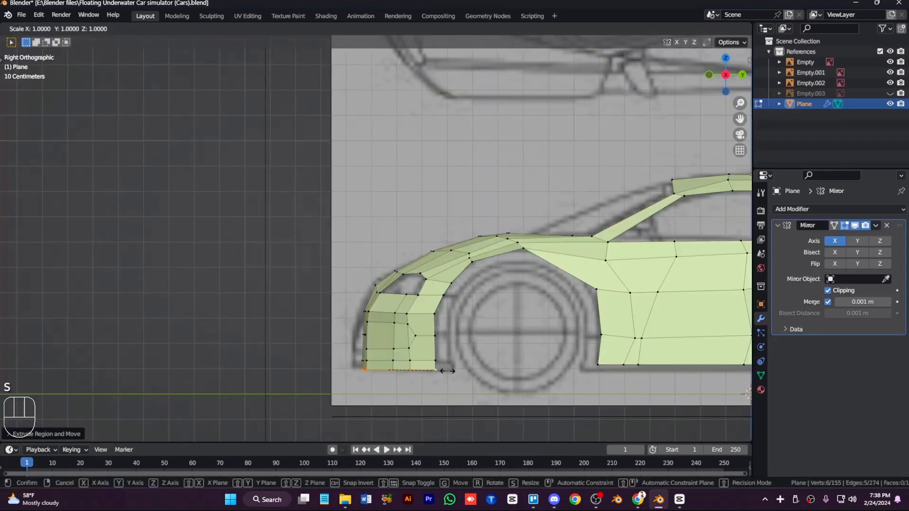
key(g)
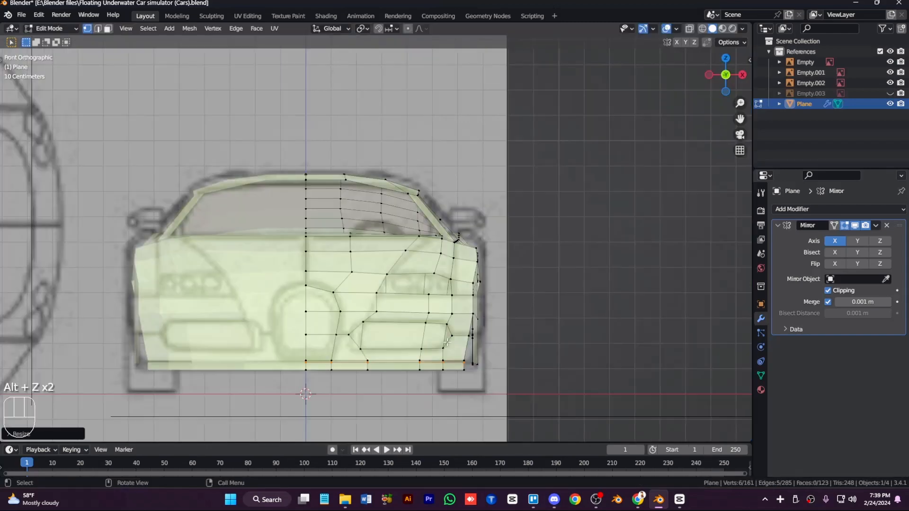
Select the faces inside the lower air intake, isolate the body in local view and show it from the side
ctrl+click(359, 335)
key(KP_Divide)
key(KP_3)
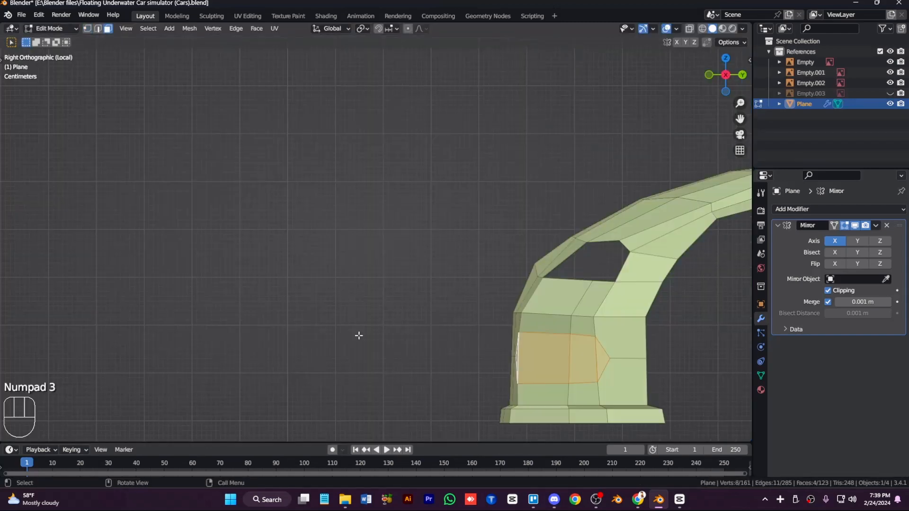
key(ctrl+KP_6)
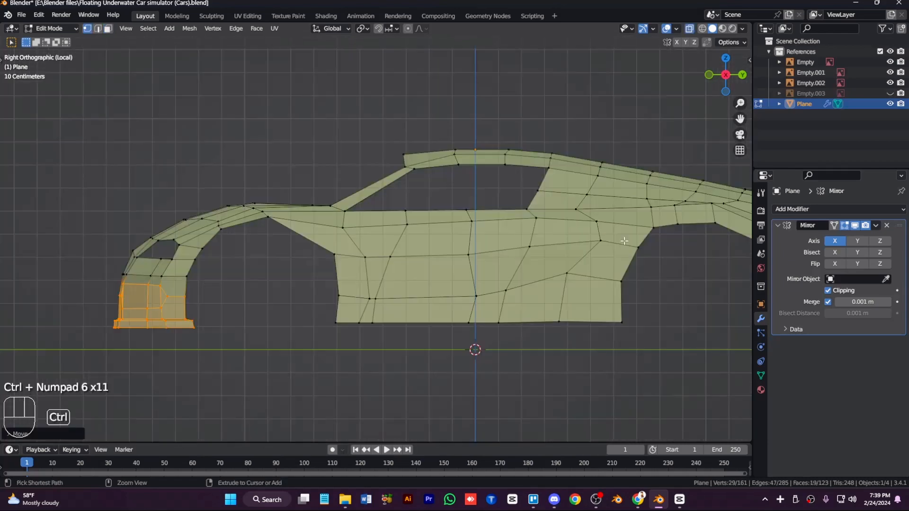
Move the vertices behind and along the front wheel arch to match its outline in the side view
key(g)
click(387, 255)
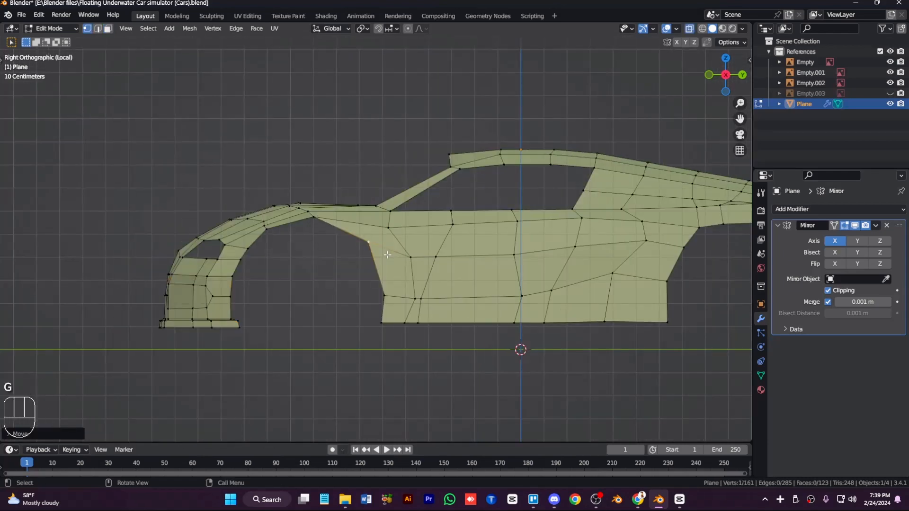
key(t)
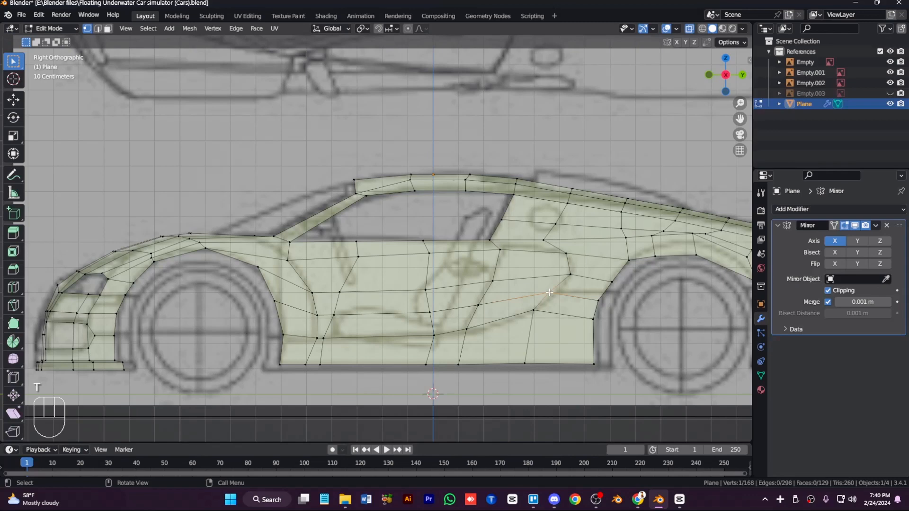
key(g)
click(289, 283)
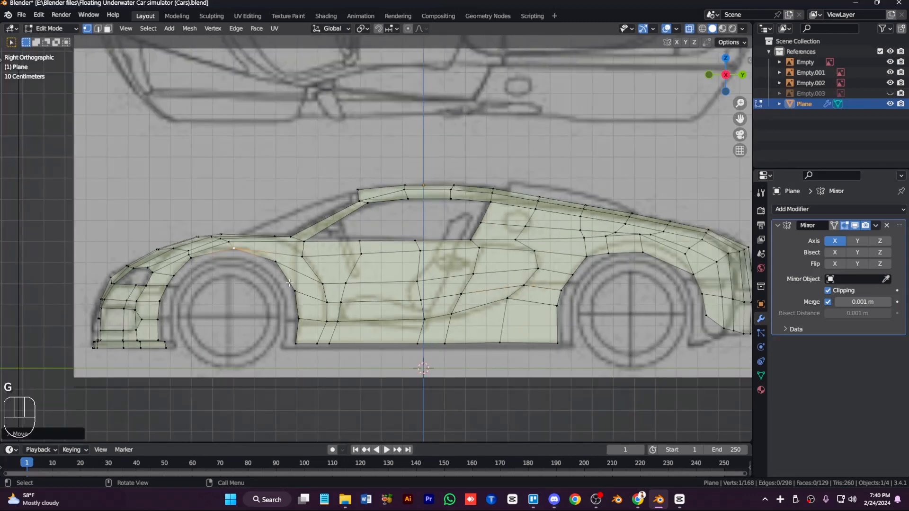
Move the rear fender's outer vertex onto the body outline in the top view with proportional editing turned off
click(723, 335)
key(g)
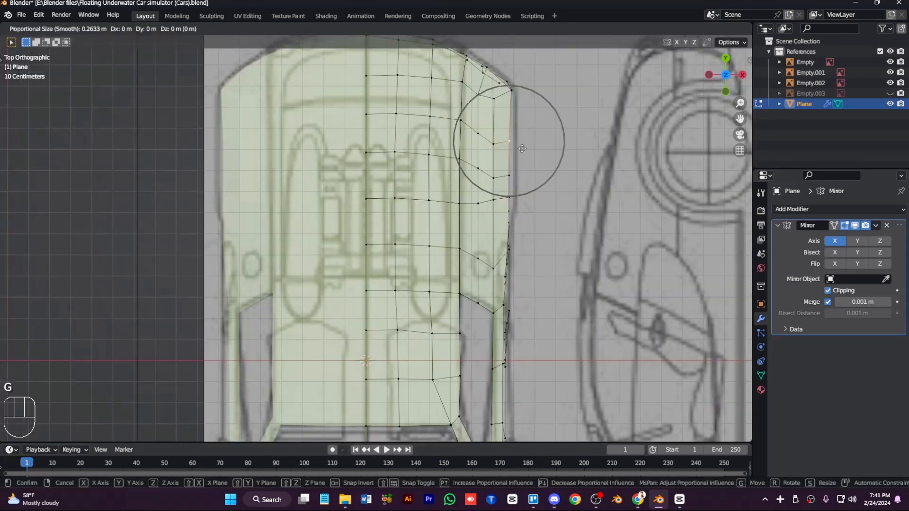
key(o)
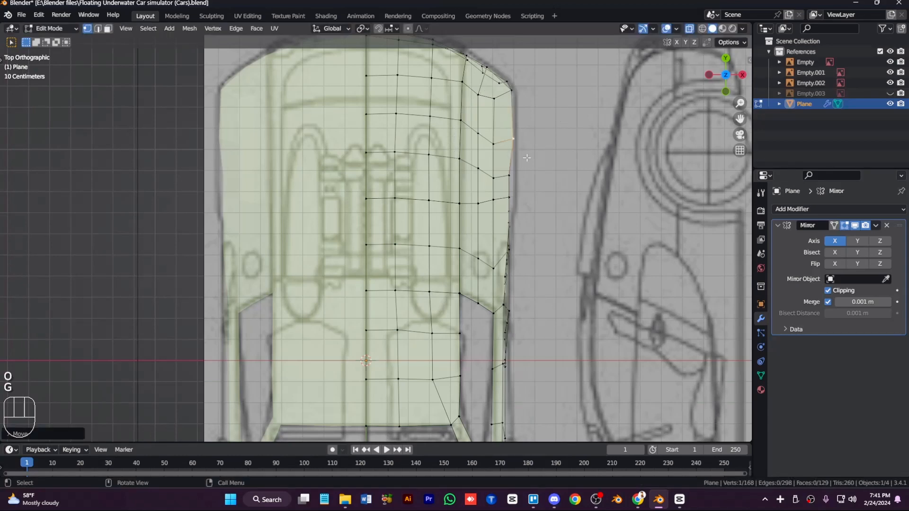
Extrude the selected lower air intake faces of the front bumper inward in the side view
key(KP_3)
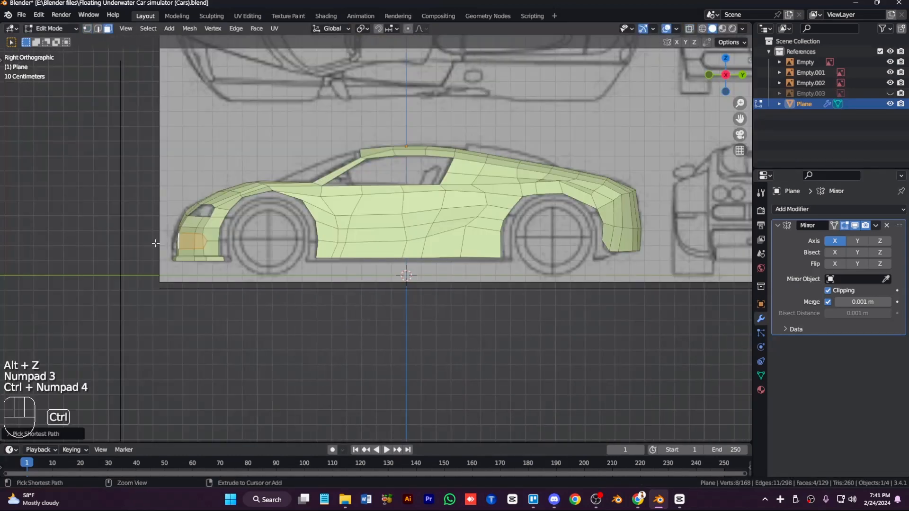
key(KP_Add)
key(KP_Add)
key(KP_Add)
key(e)
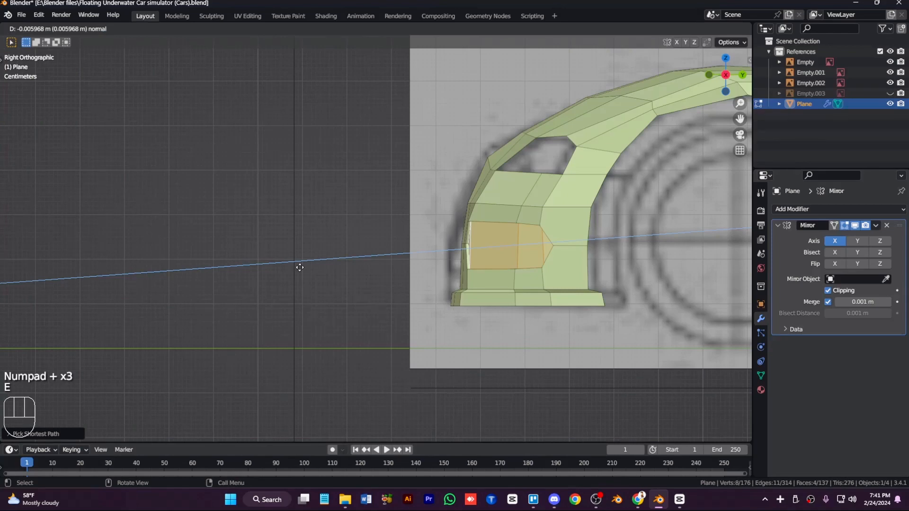
key(ctrl+KP_Subtract)
key(KP_4)
key(KP_4)
key(KP_4)
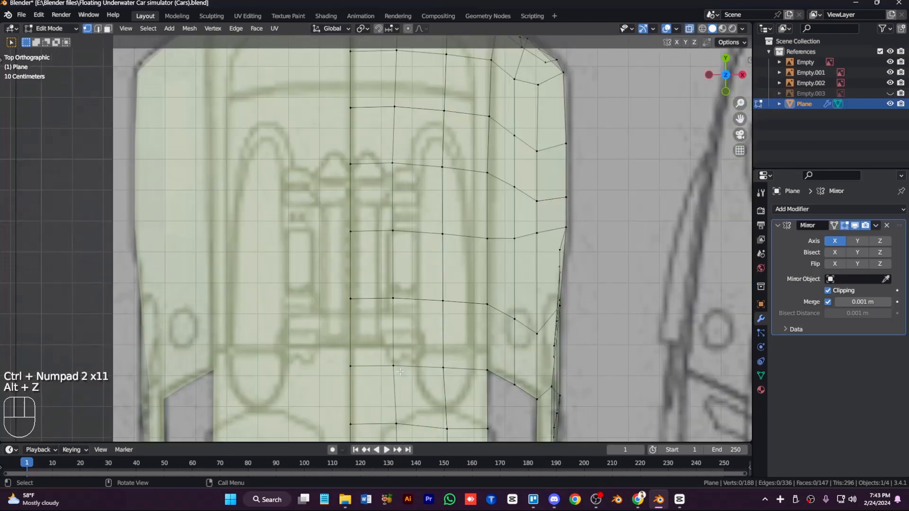
Try to move the rear panel vertices in the back view and undo the moves
key(g)
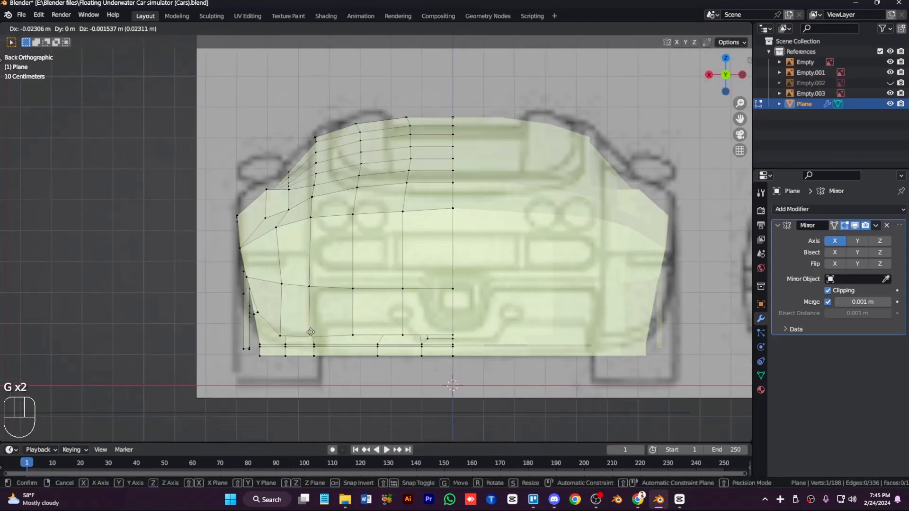
key(ctrl+z)
key(ctrl+z)
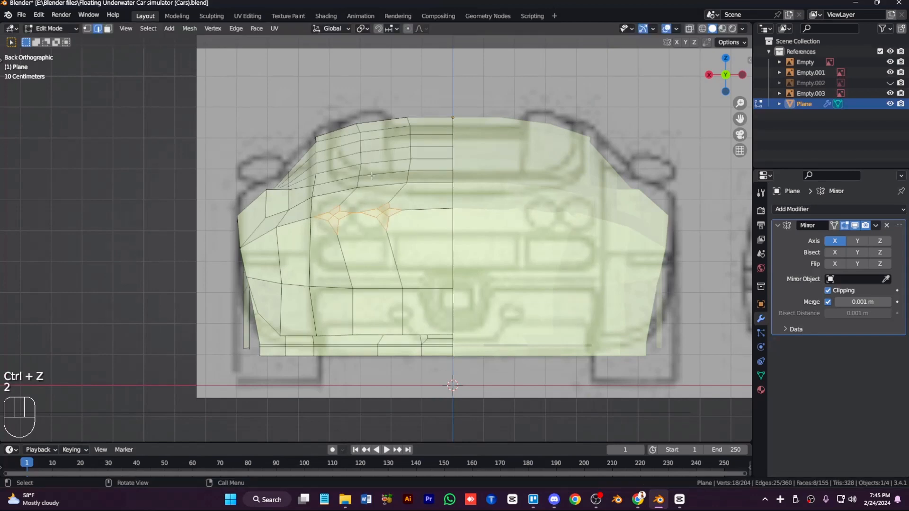
Move the inner round tail-light outline onto its blueprint light and check the rear end from the side and above
key(g)
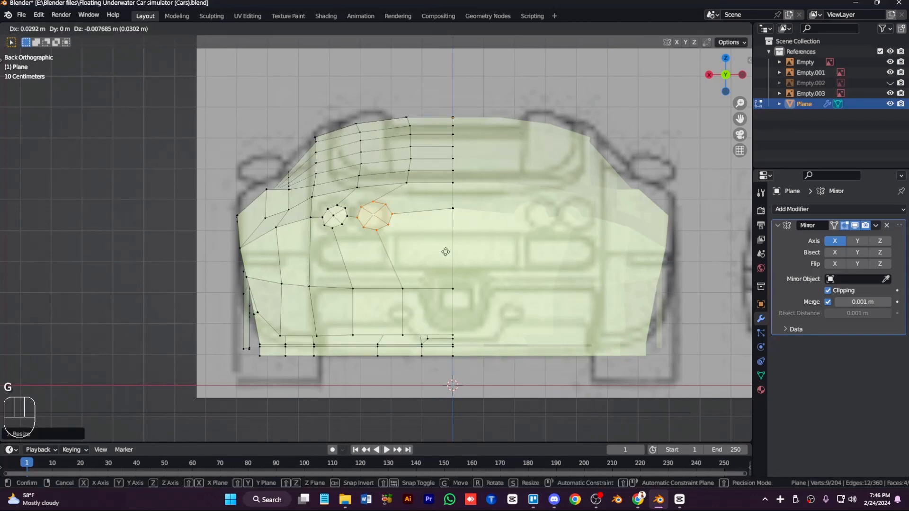
key(KP_3)
key(alt+z)
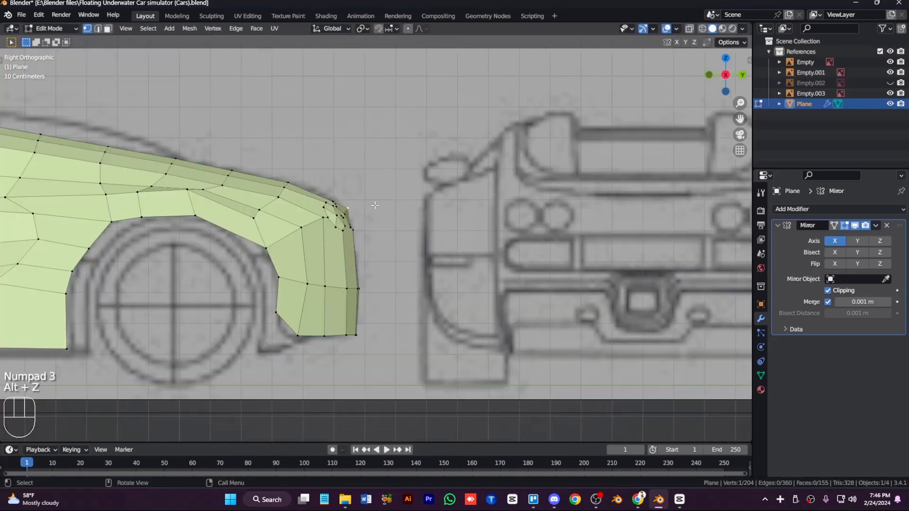
key(KP_6)
key(KP_6)
key(KP_6)
key(KP_6)
key(KP_8)
key(KP_7)
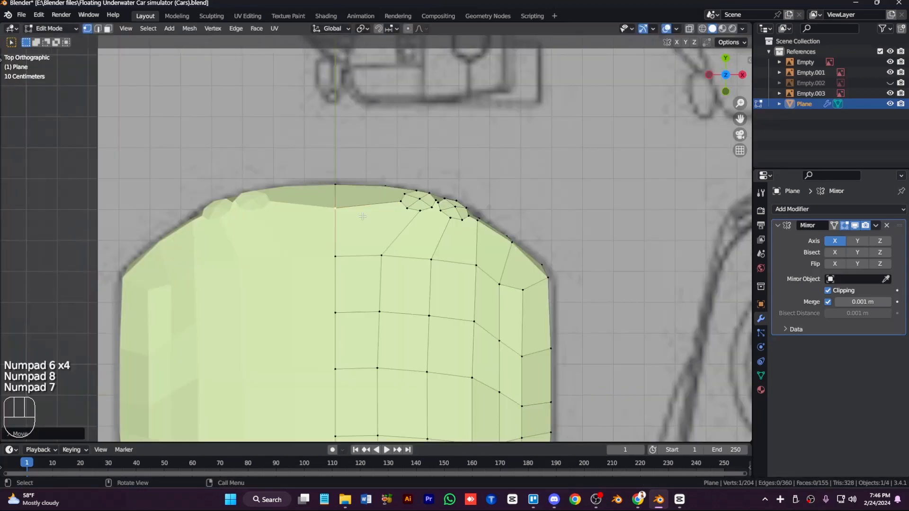
Rotate the outer tail light's vertices about the global X axis to follow the rear outline in the top view
key(alt+z)
key(ctrl+KP_Add)
key(r)
key(x)
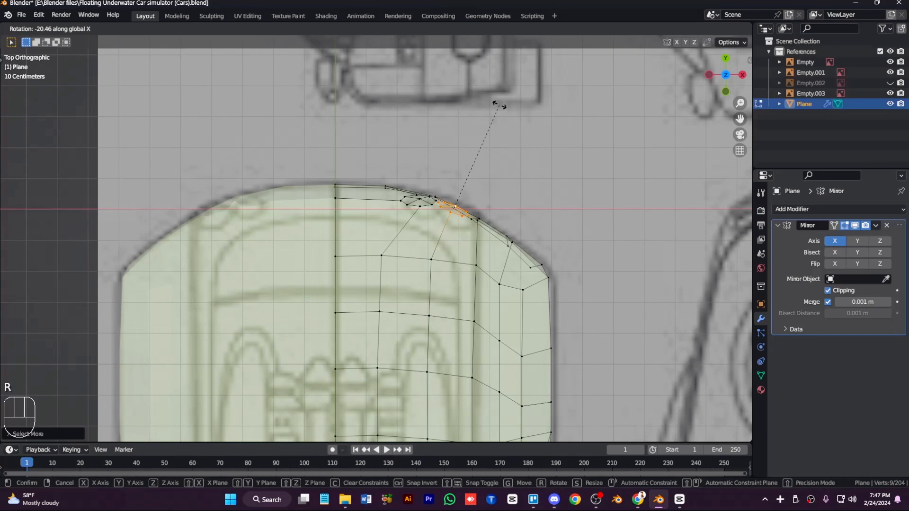
click(499, 105)
key(KP_3)
key(alt+z)
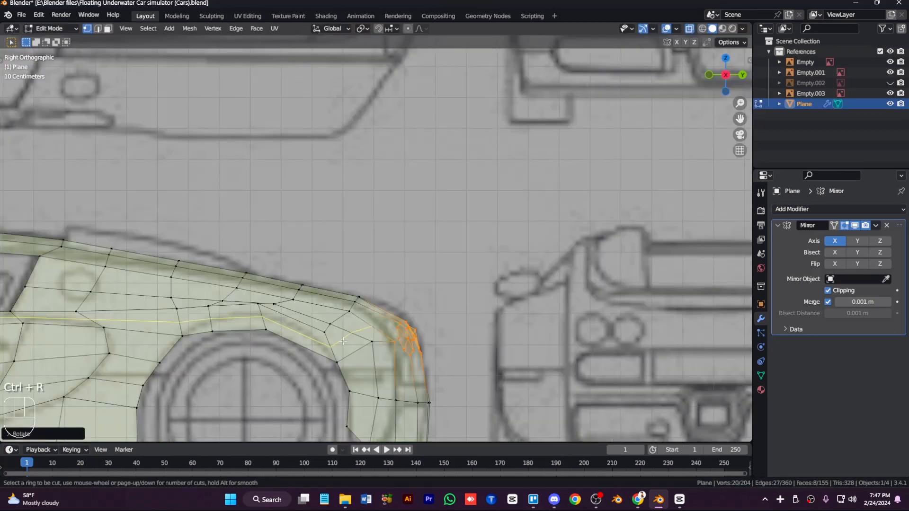
Move the selected tail-light vertices onto the car's rear profile in the side view
key(KP_1)
key(KP_9)
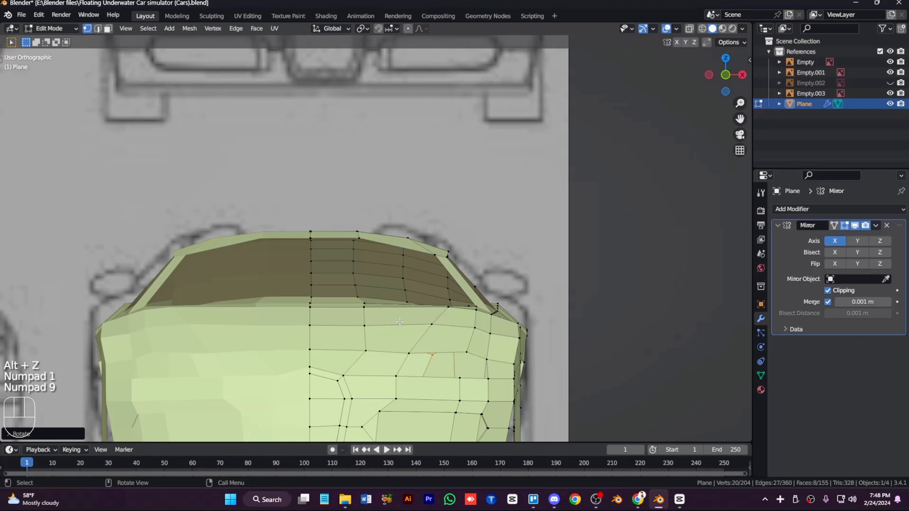
key(KP_3)
key(alt+z)
key(g)
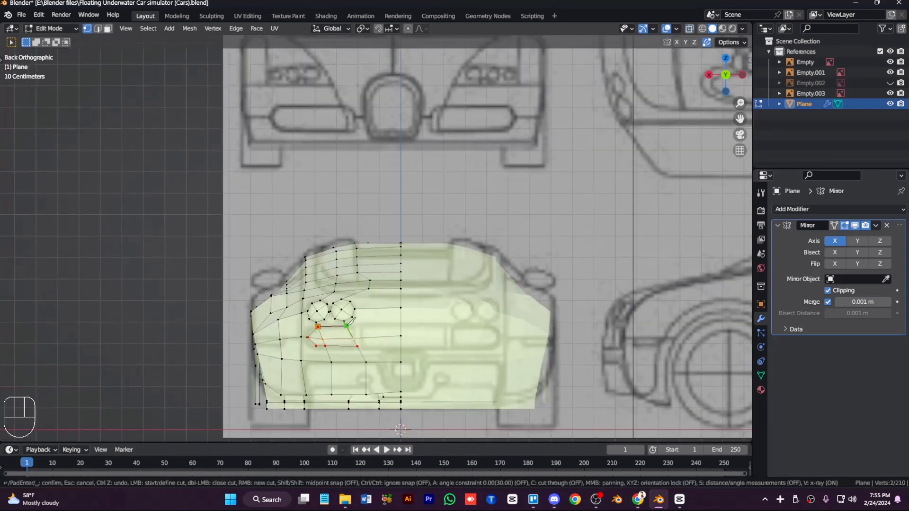
Knife-cut the rear vent outline below the tail lights and adjust its vertices to the blueprint in the back view
click(359, 325)
key(Return)
key(g)
key(g)
click(325, 370)
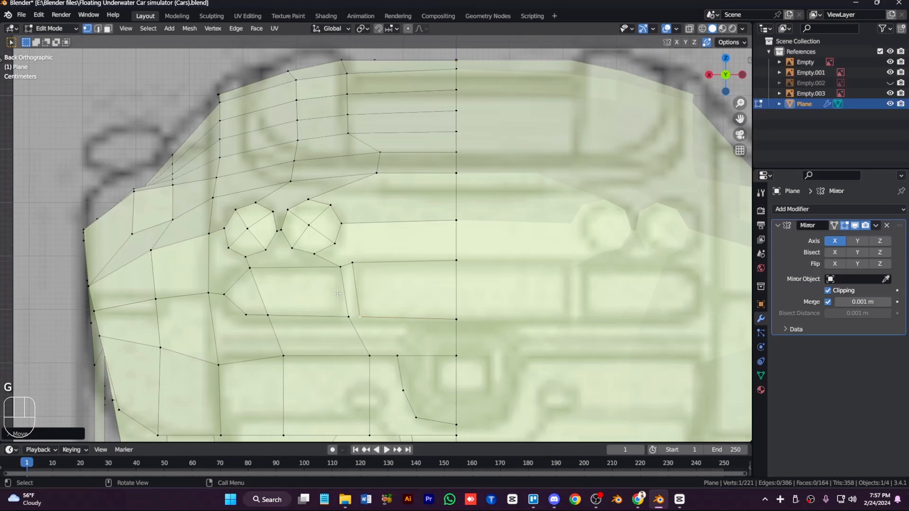
Select the rear vent face and inset it
middle_drag(336, 293, 431, 348)
key(3)
click(432, 347)
key(i)
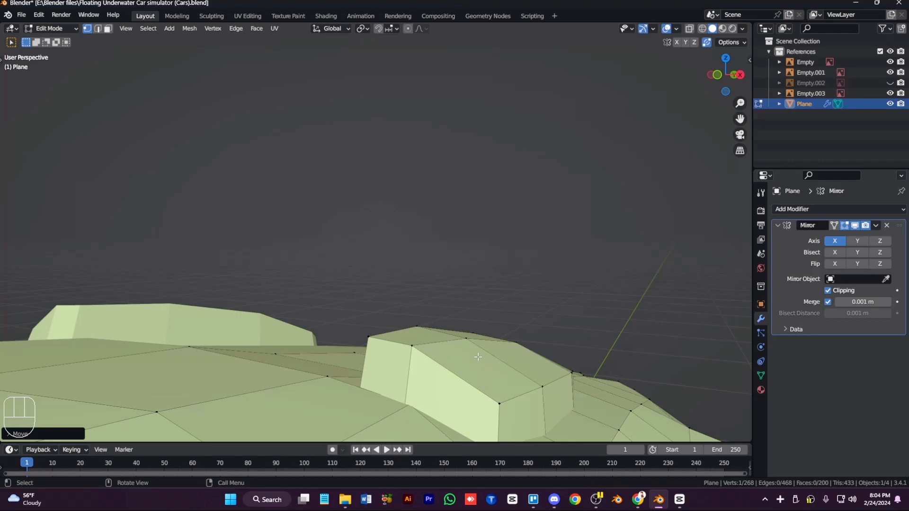
Slide the vertices around the rear wheel arch along their edges to follow the blueprint arch in the side view
key(KP_3)
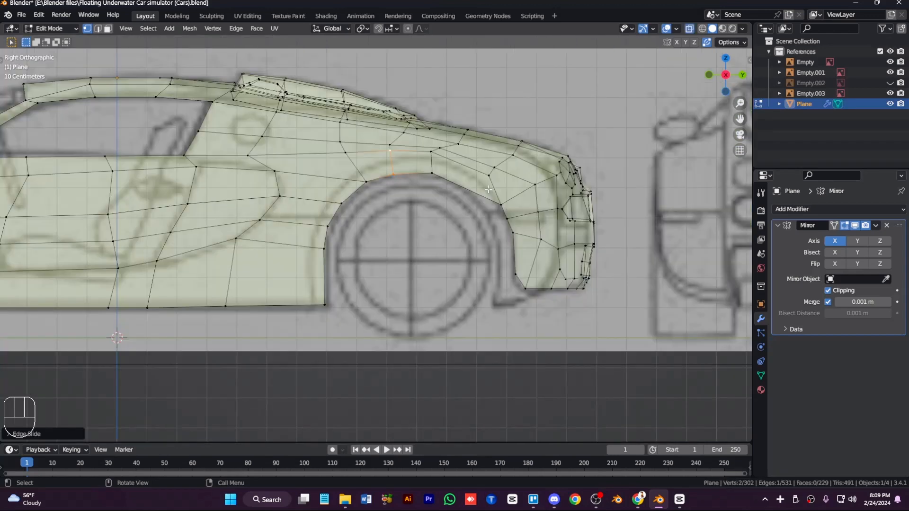
ctrl+click(316, 305)
key(g)
key(g)
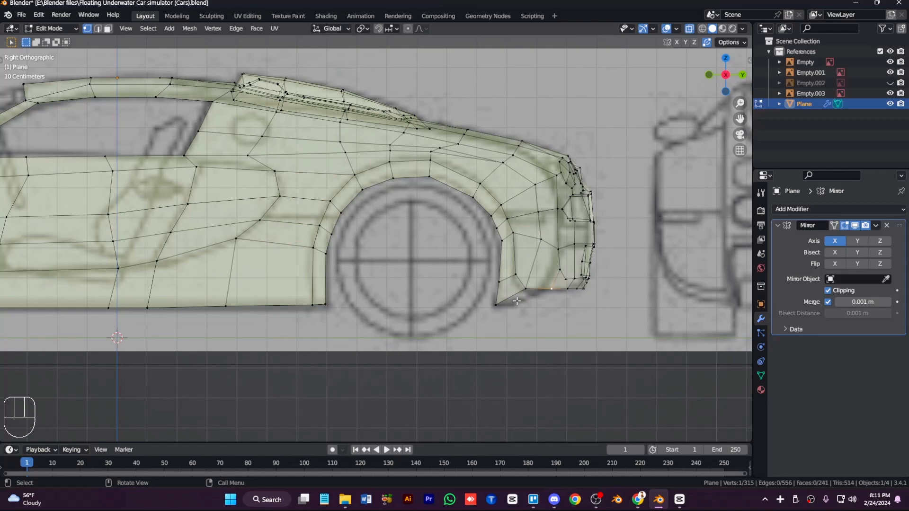
middle_drag(517, 301, 473, 301)
ctrl+click(473, 302)
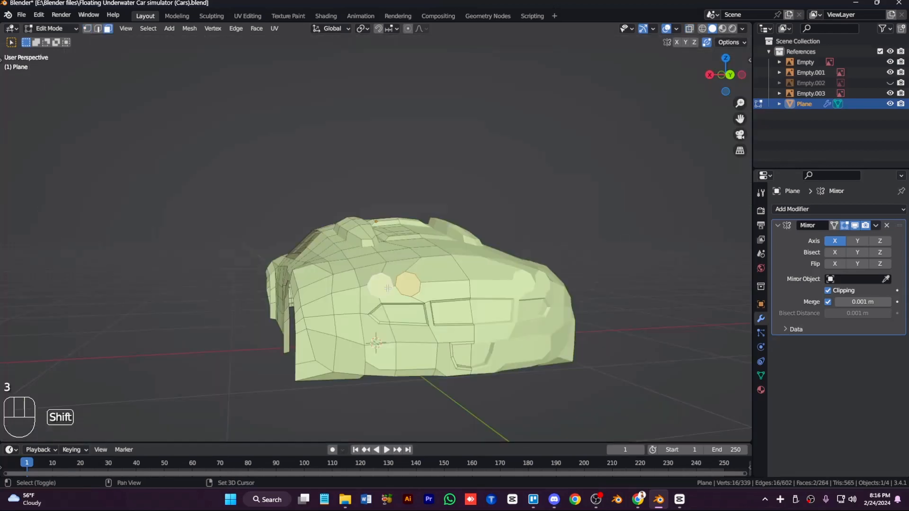
Duplicate the body face directly behind the side window in place and view it from another angle
key(Tab)
key(KP_8)
key(KP_6)
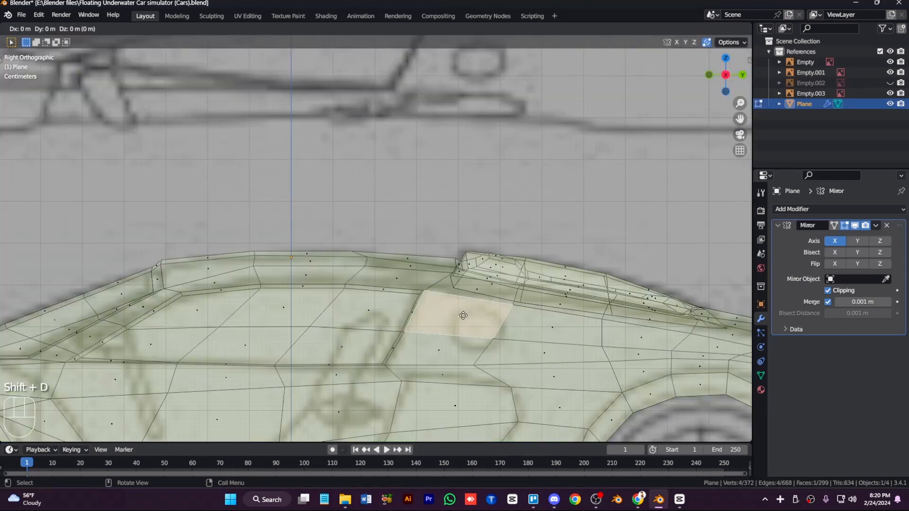
click(462, 315)
middle_drag(463, 315, 550, 316)
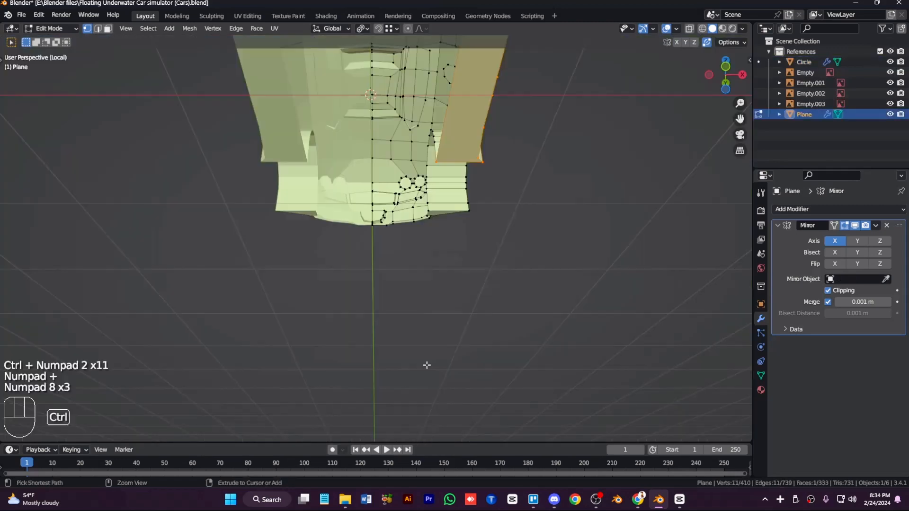
Examine the isolated body's underside around the selected outer side strip
key(ctrl+KP_Subtract)
key(ctrl+KP_Subtract)
key(ctrl+KP_Subtract)
key(ctrl+KP_Subtract)
key(ctrl+KP_Subtract)
key(ctrl+KP_Subtract)
key(KP_Subtract)
key(KP_Subtract)
key(KP_Subtract)
key(KP_8)
key(KP_Add)
key(KP_Add)
key(KP_Add)
key(KP_Add)
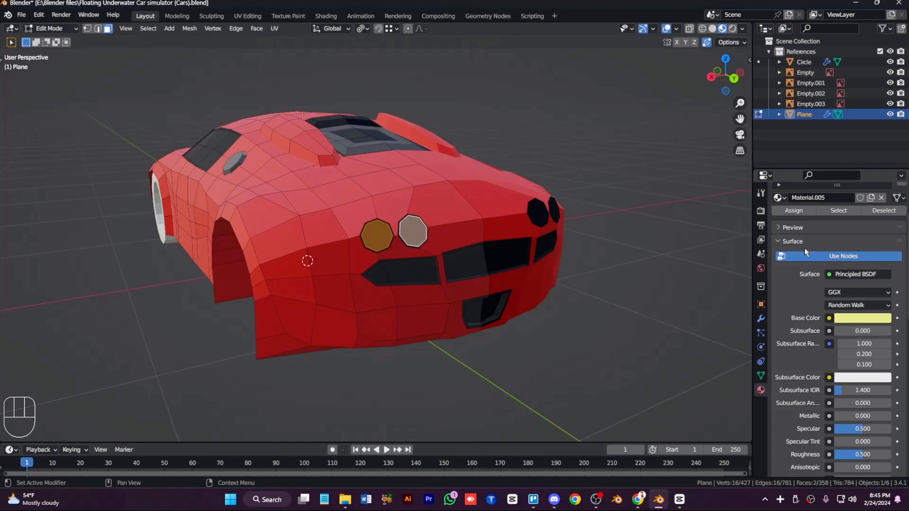
Extrude two lower side faces of the Bugatti body outward by about 1 m to form a wing
key(Tab)
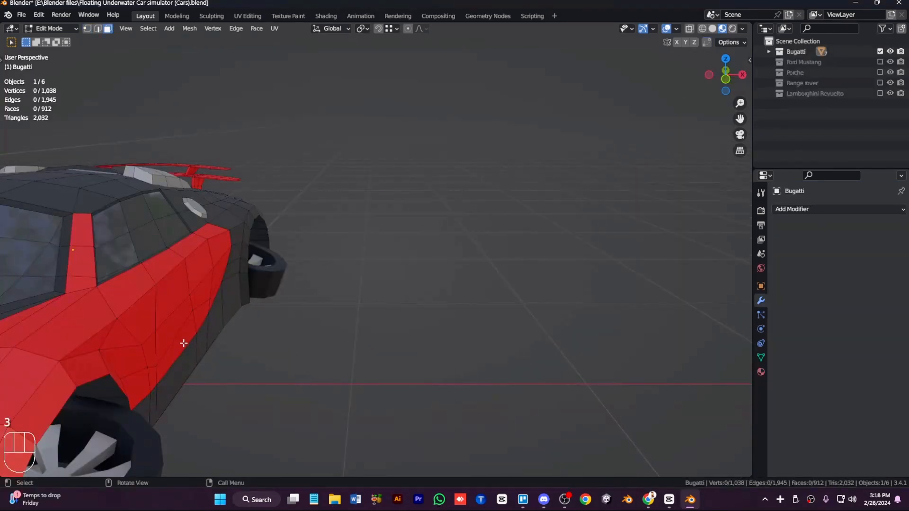
click(184, 342)
shift+click(205, 319)
key(e)
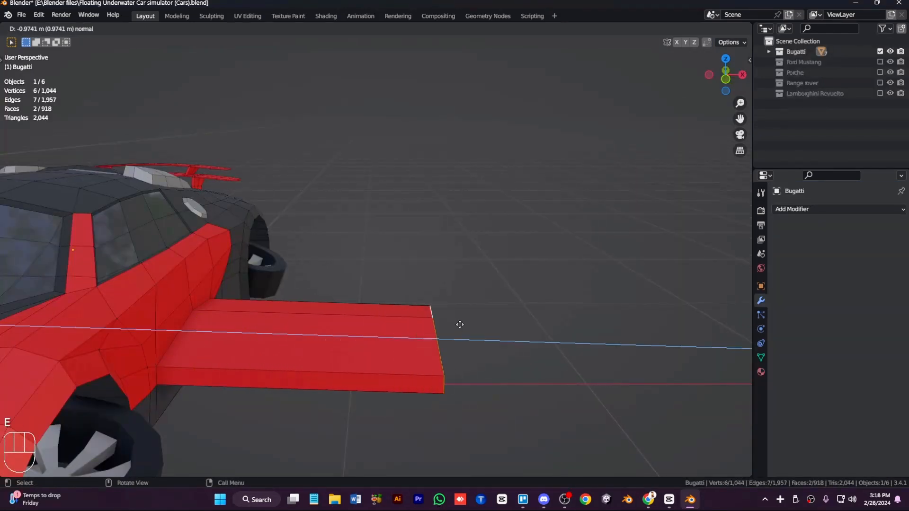
click(459, 324)
Move the wing's tip faces in the top view to shape the end of the wing
key(KP_7)
scroll(452, 320, up, 5)
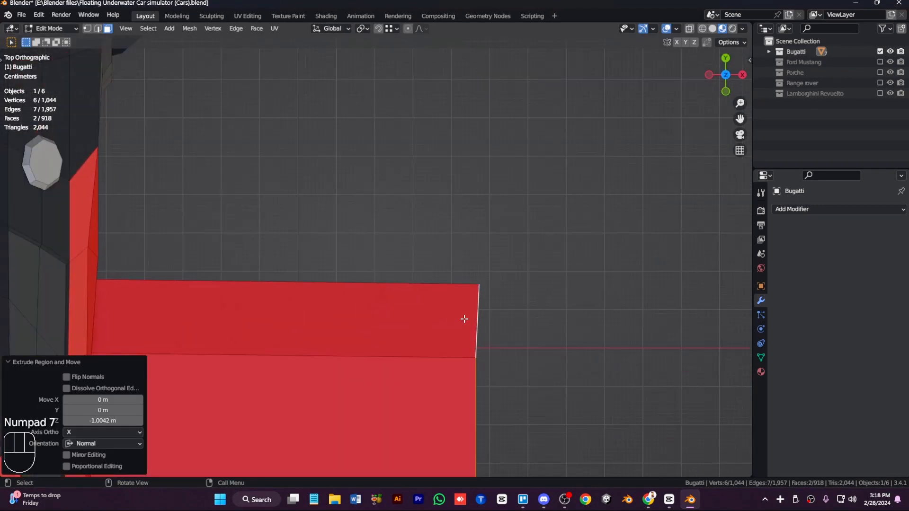
scroll(464, 319, down, 3)
key(g)
click(458, 335)
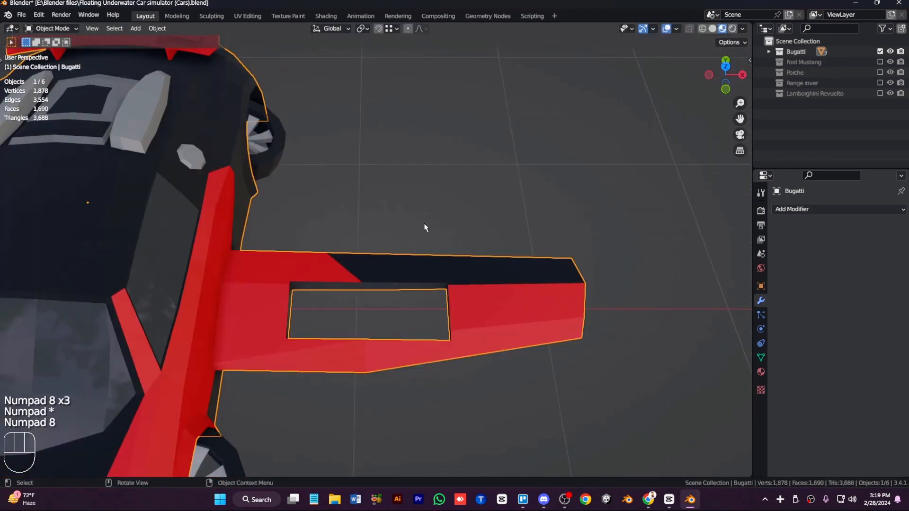
Select the red top face on the outer part of the wing, beyond the rectangular opening, for editing
key(KP_8)
key(Tab)
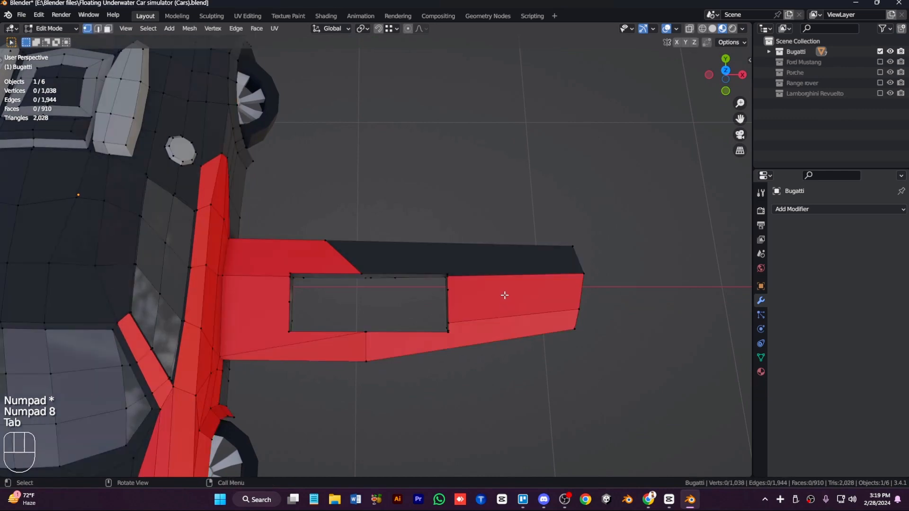
key(3)
click(507, 257)
click(523, 290)
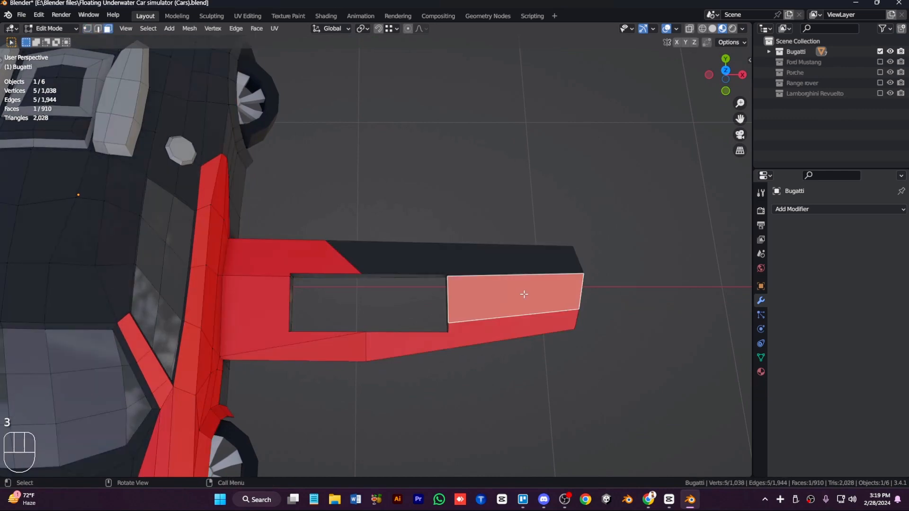
Examine the wing and its selected outer top face from the front and side of the car
key(KP_2)
key(KP_2)
key(KP_2)
key(KP_6)
key(KP_2)
key(KP_2)
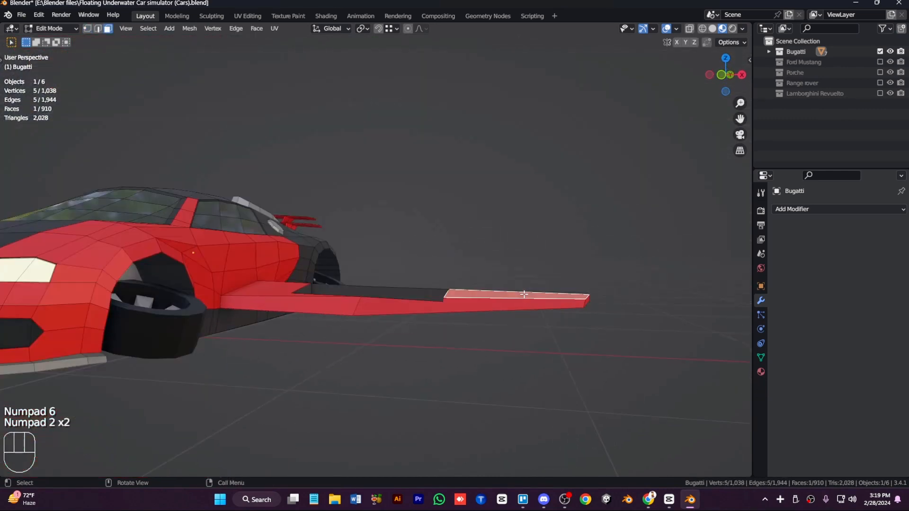
key(KP_6)
key(KP_6)
key(KP_6)
key(KP_8)
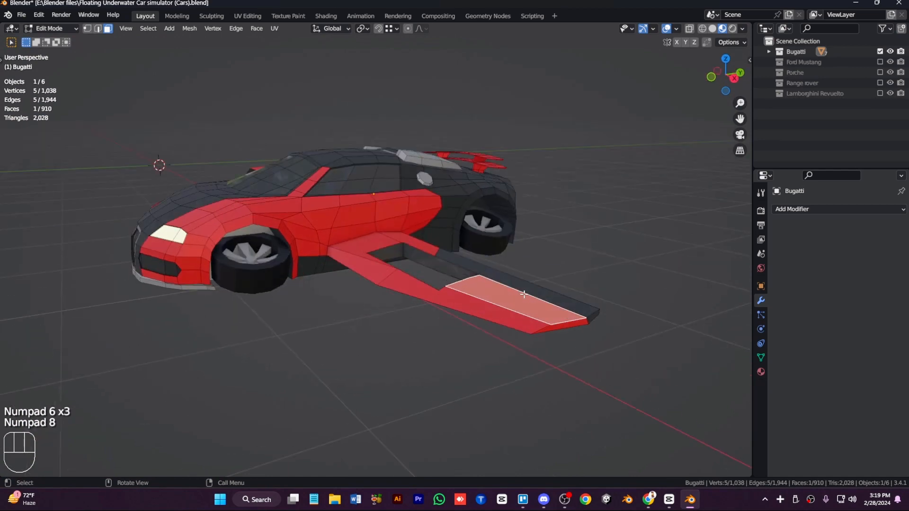
key(KP_2)
key(KP_4)
key(KP_4)
key(KP_4)
key(KP_7)
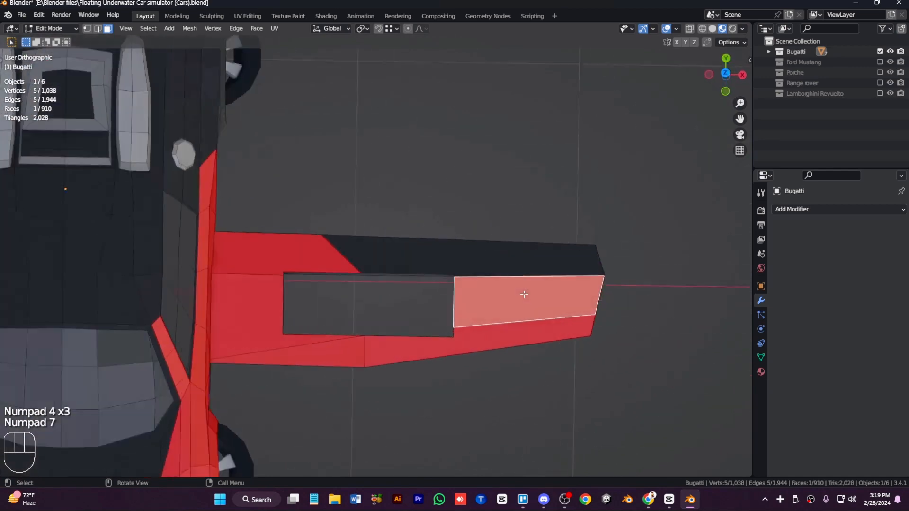
key(ctrl+shift+b)
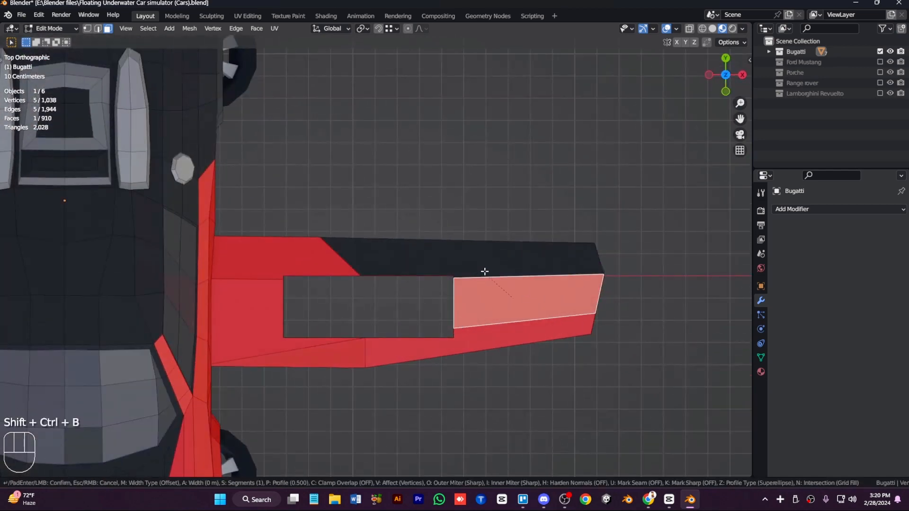
key(Tab)
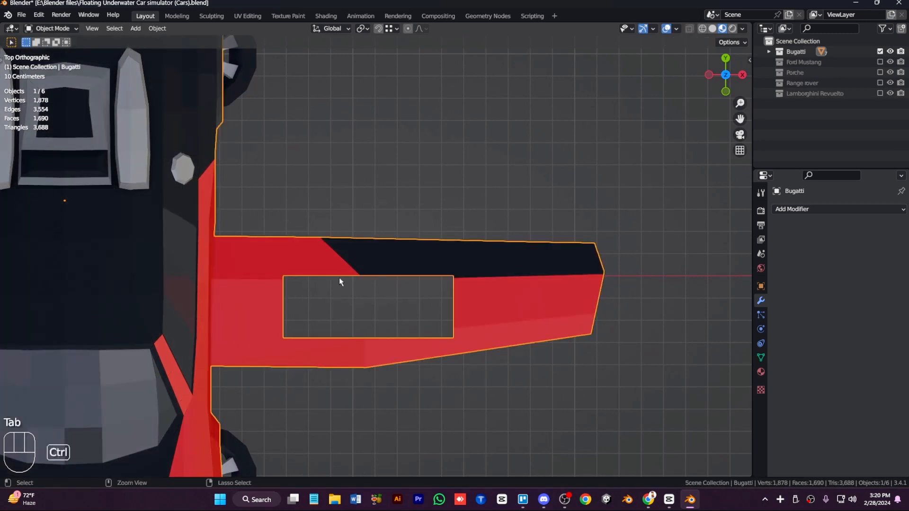
key(ctrl+shift+x)
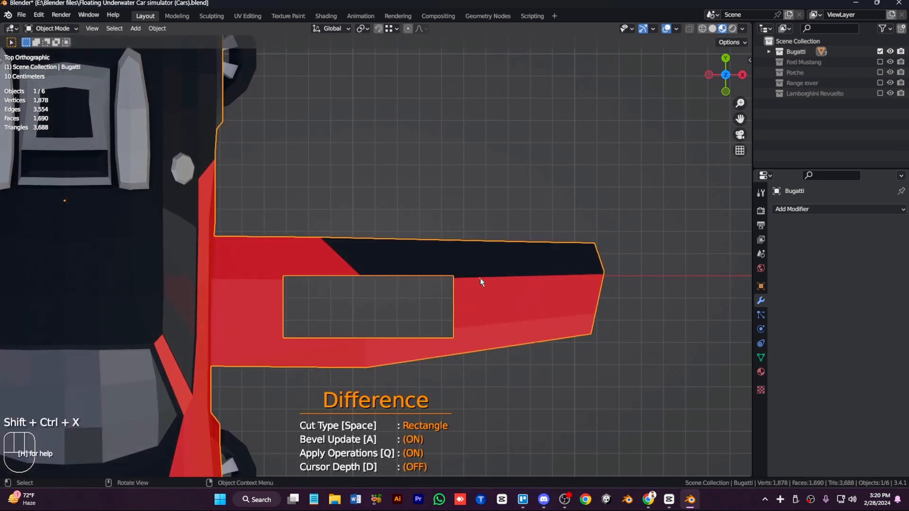
drag(479, 278, 514, 309)
key(ctrl)
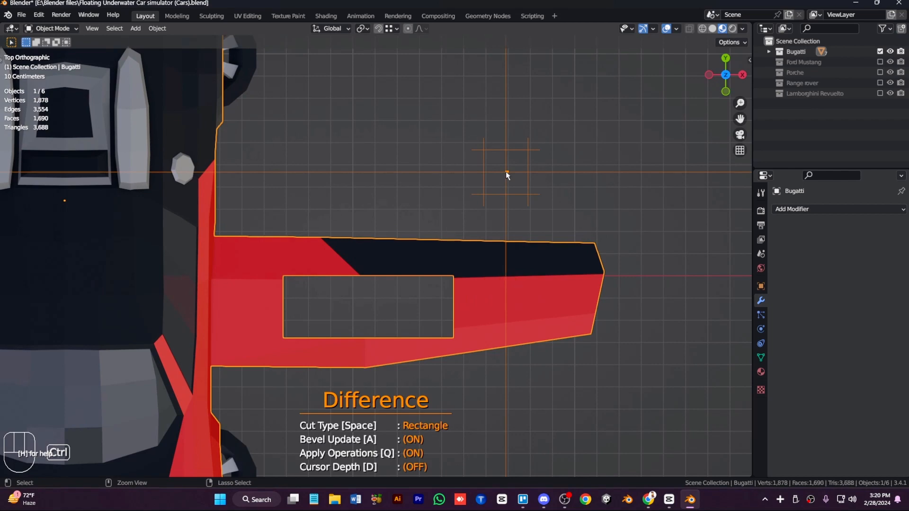
key(Escape)
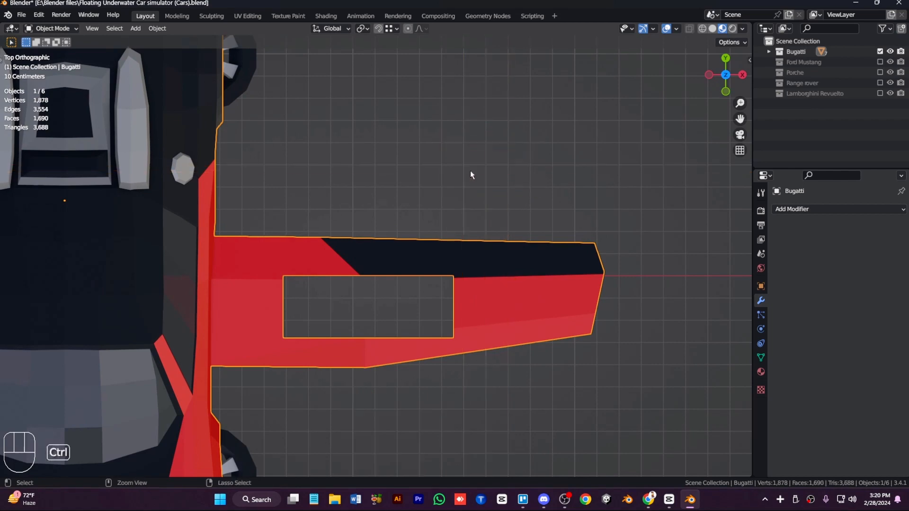
scroll(362, 331, down, 3)
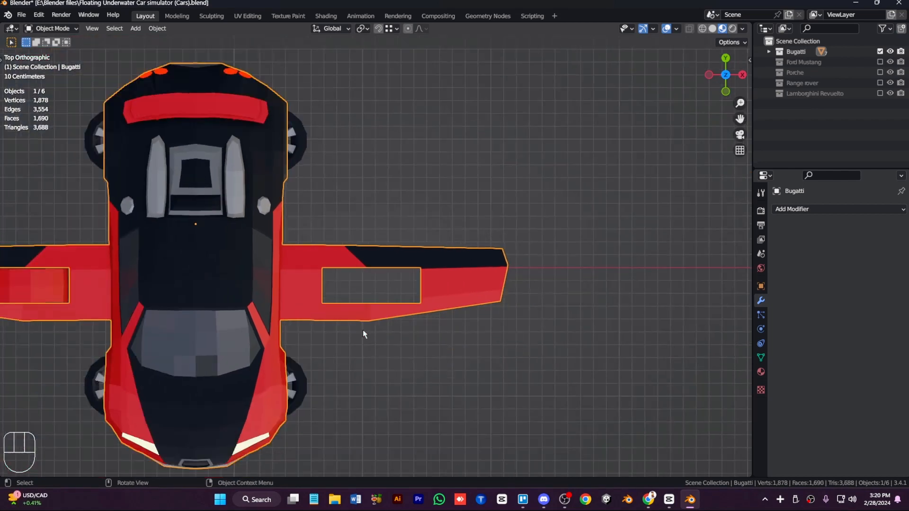
scroll(362, 330, up, 2)
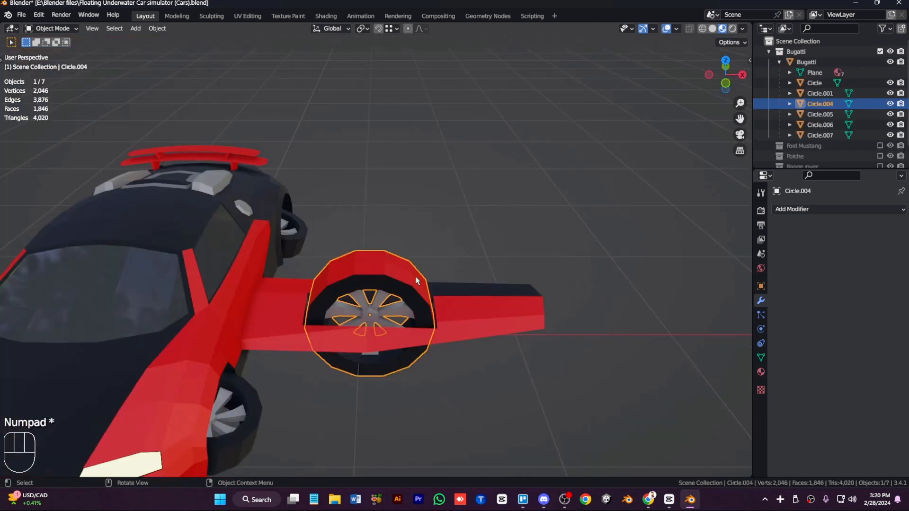
key(g)
right_click(417, 180)
click(266, 435)
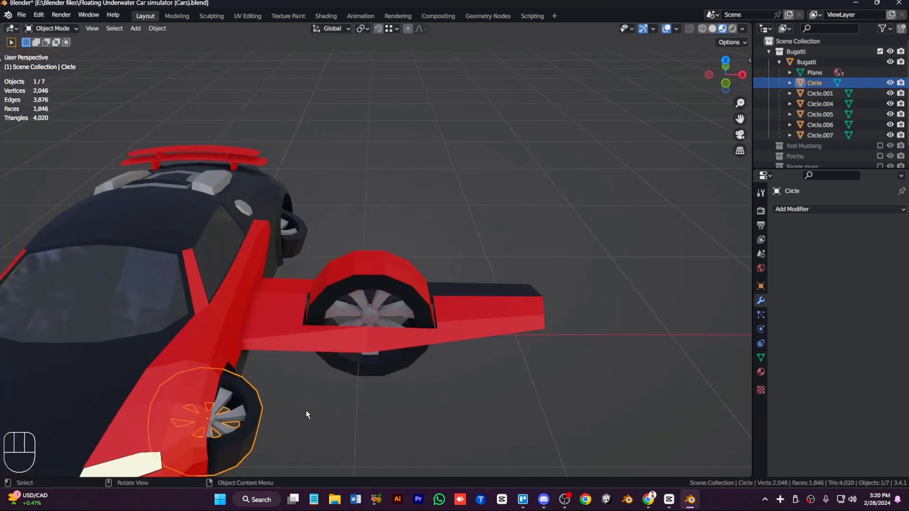
key(r)
click(331, 131)
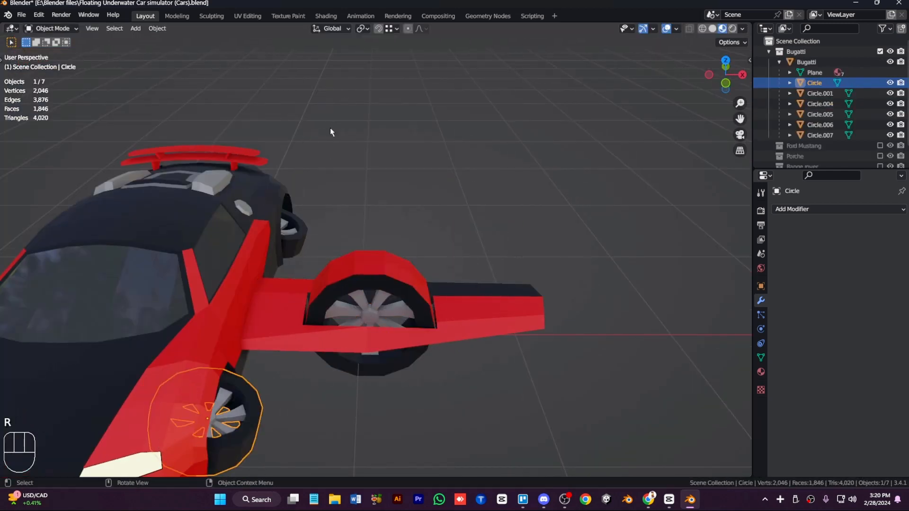
Inspect the mesh faces of the wheel set in the wing opening, then check the whole car with both wing wheels
click(375, 268)
key(Tab)
key(3)
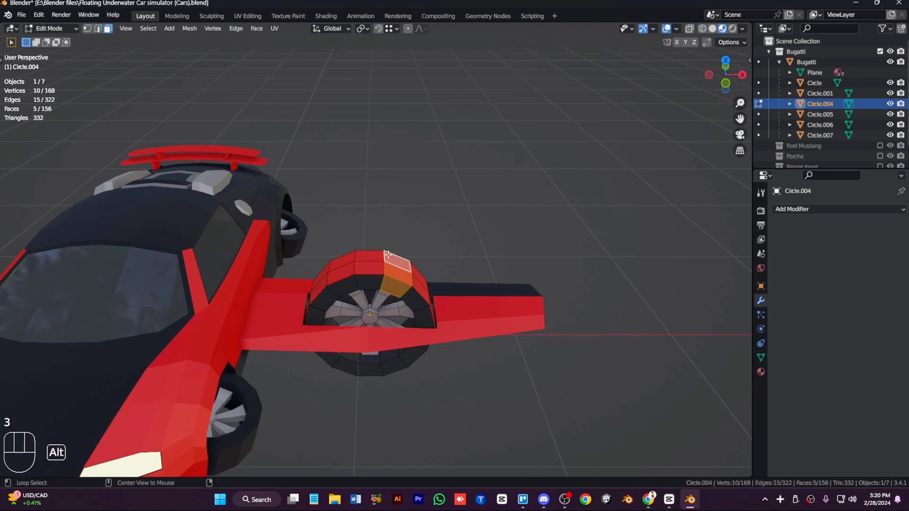
alt+click(385, 255)
click(428, 187)
key(Tab)
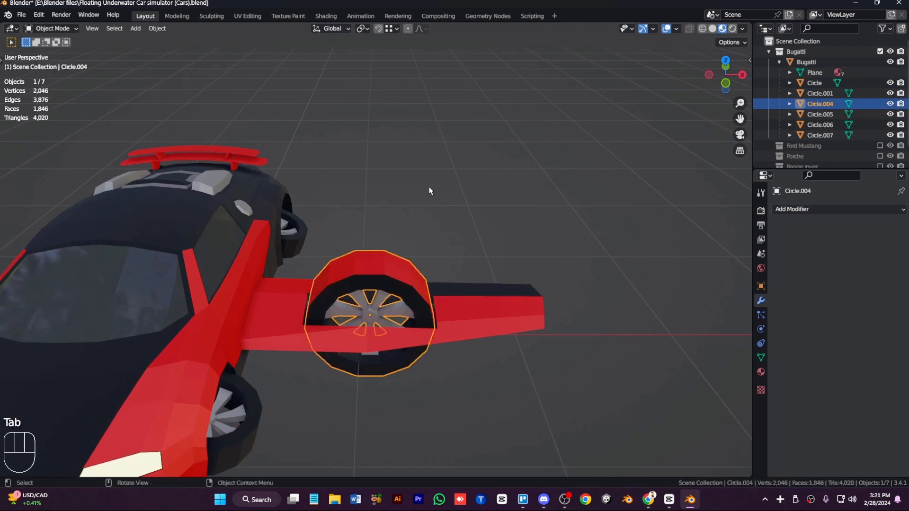
middle_drag(429, 186, 430, 184)
click(430, 188)
click(415, 274)
click(358, 214)
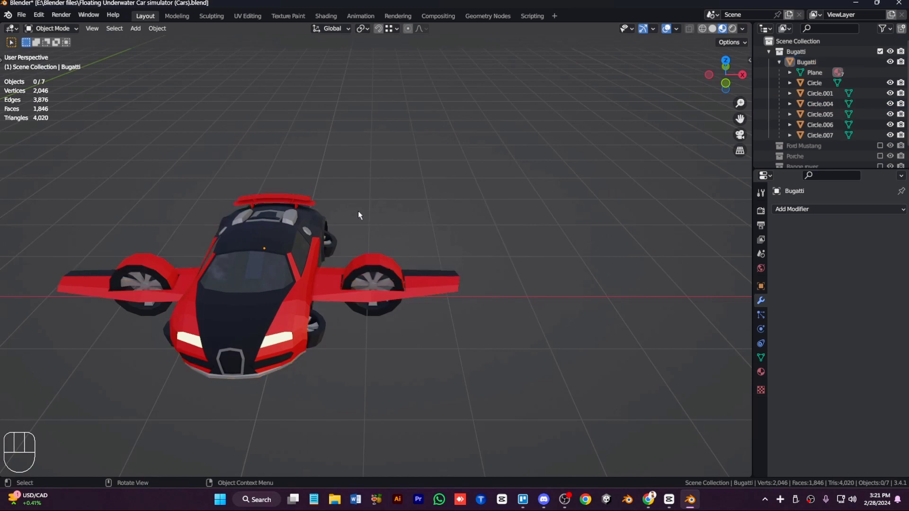
Duplicate the row of faces across the body's rear deck above the taillights and raise the copy about 0.1 m along Z
click(313, 194)
scroll(309, 192, up, 3)
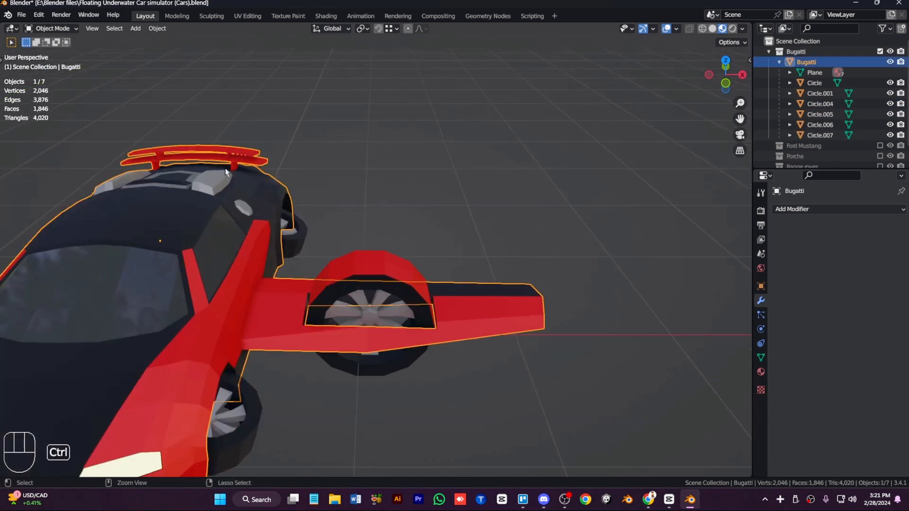
key(ctrl+KP_4)
key(ctrl+KP_4)
key(ctrl+KP_4)
key(ctrl+KP_4)
key(ctrl+KP_4)
key(ctrl+KP_4)
key(ctrl+KP_4)
key(KP_Multiply)
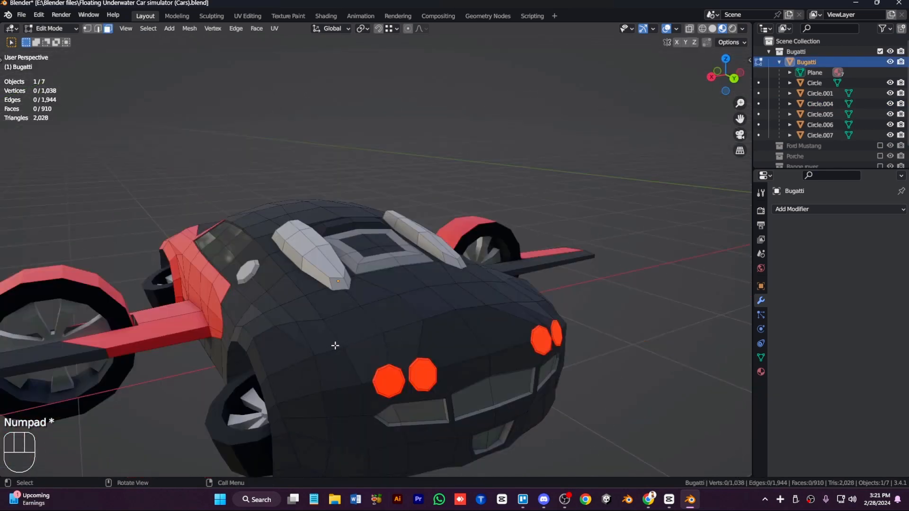
click(335, 345)
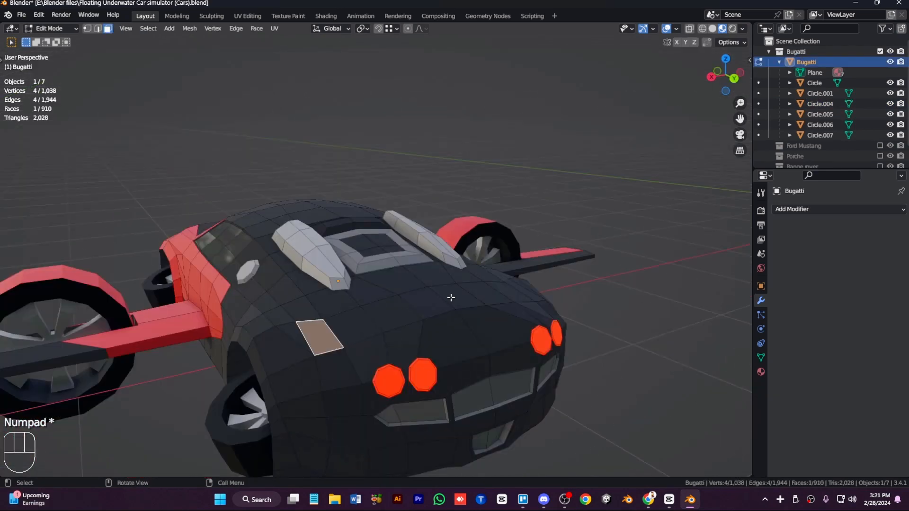
ctrl+click(524, 289)
key(shift+d)
key(z)
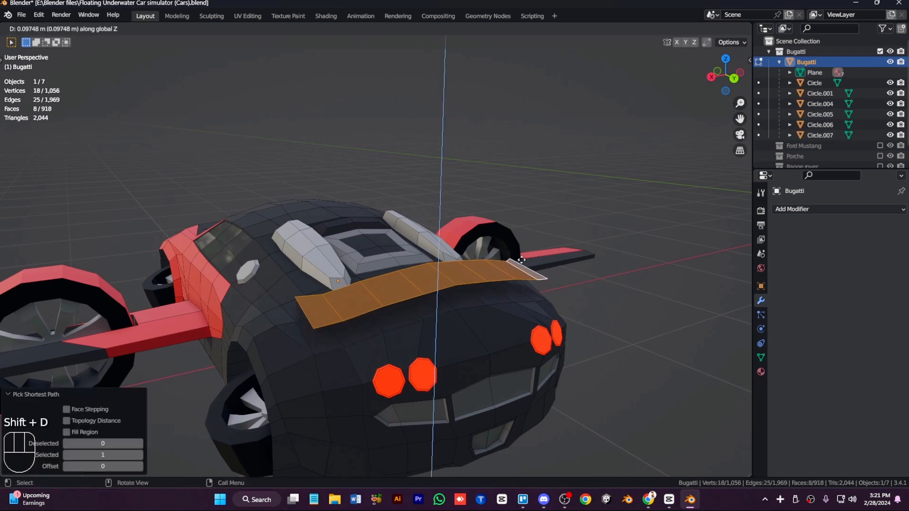
click(521, 257)
Flatten the copied strip to 0.661 along Z and extrude it slightly upward to give the spoiler blade thickness
key(s)
key(z)
click(595, 196)
key(e)
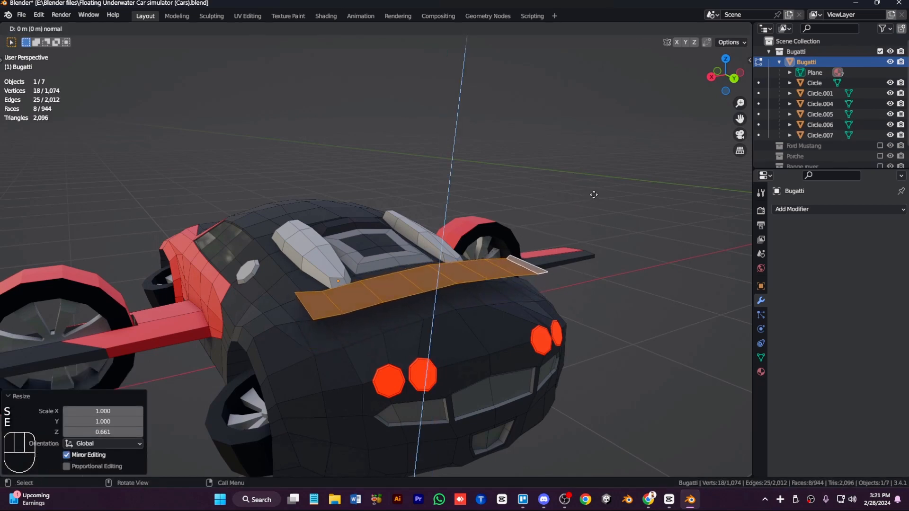
click(593, 191)
key(Tab)
key(Tab)
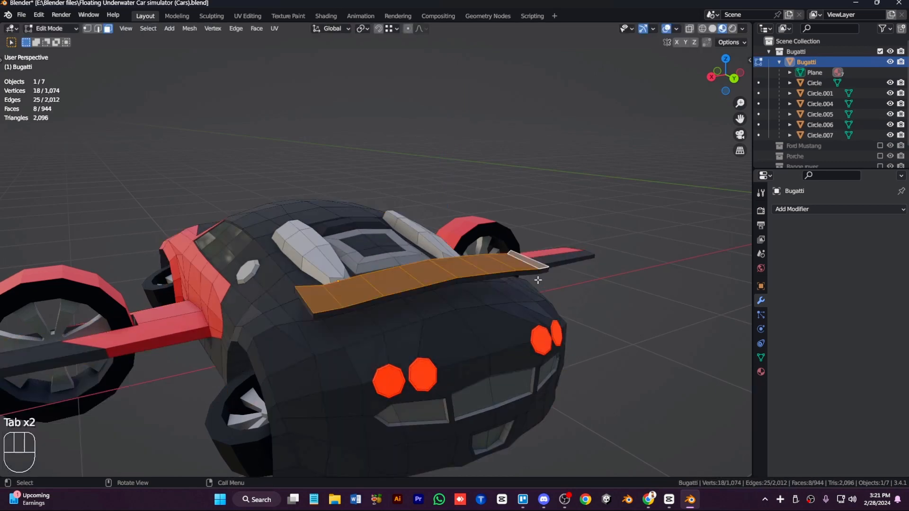
Duplicate the entire red rear spoiler about 0.05 m upward and scale the copy uniformly to 0.821
key(KP_4)
key(KP_4)
key(KP_4)
key(KP_4)
key(KP_4)
key(KP_4)
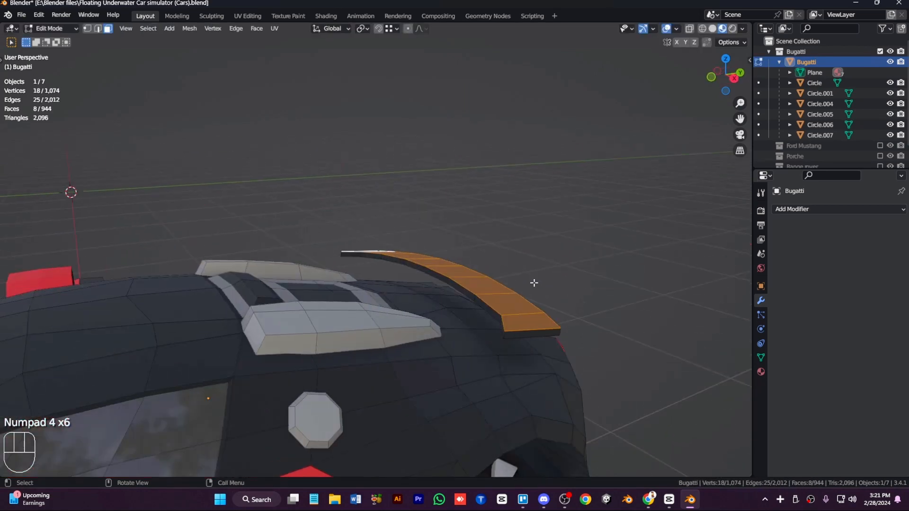
key(KP_2)
key(l)
key(KP_8)
key(KP_8)
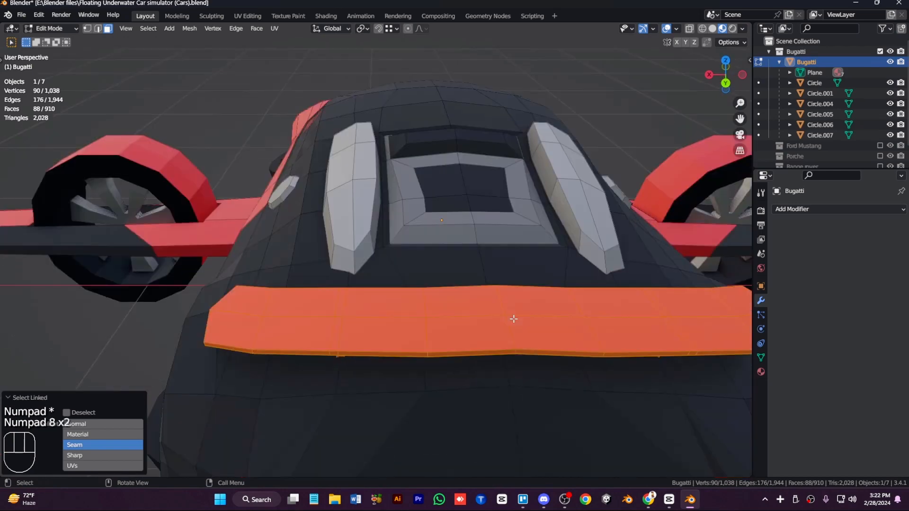
key(shift+d)
key(z)
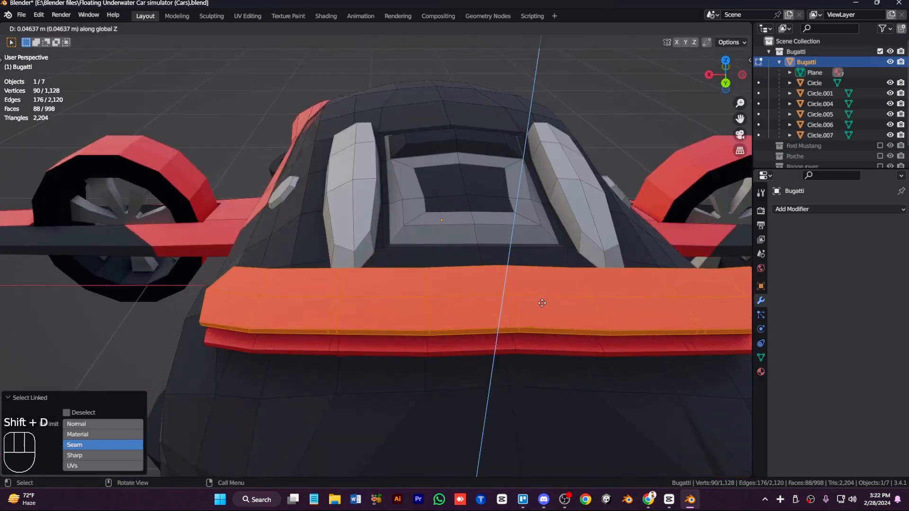
click(540, 303)
key(s)
click(536, 286)
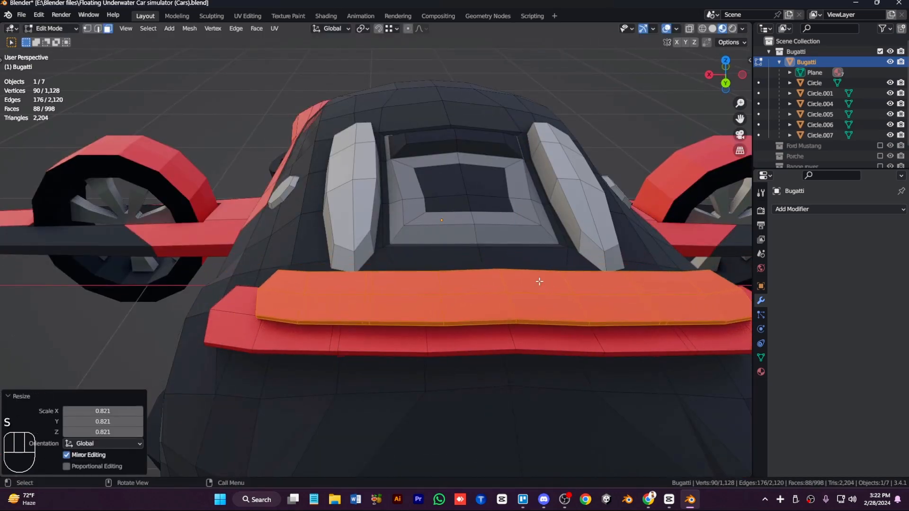
Examine the two-tier rear spoiler and its supports from the side of the car
key(KP_4)
key(KP_4)
key(KP_4)
key(KP_4)
key(KP_4)
key(KP_4)
key(KP_Subtract)
key(KP_2)
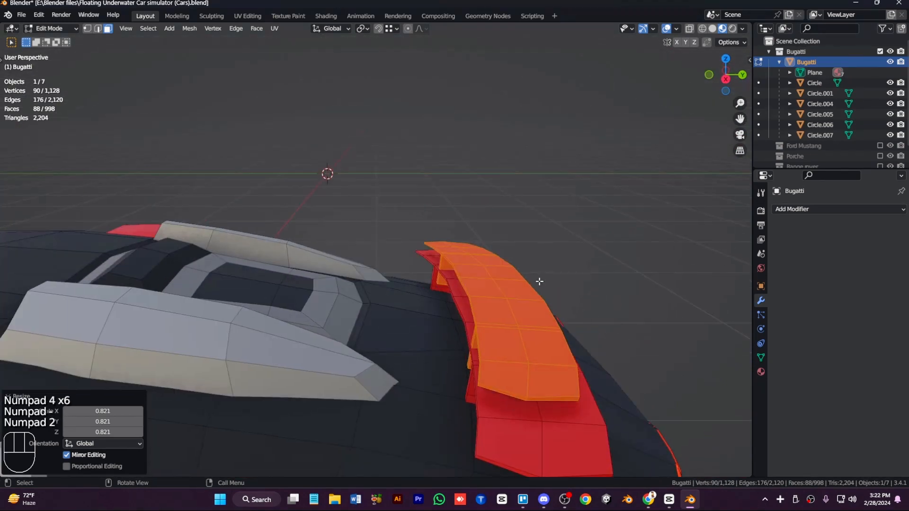
key(KP_4)
key(KP_4)
click(607, 152)
scroll(607, 152, down, 1)
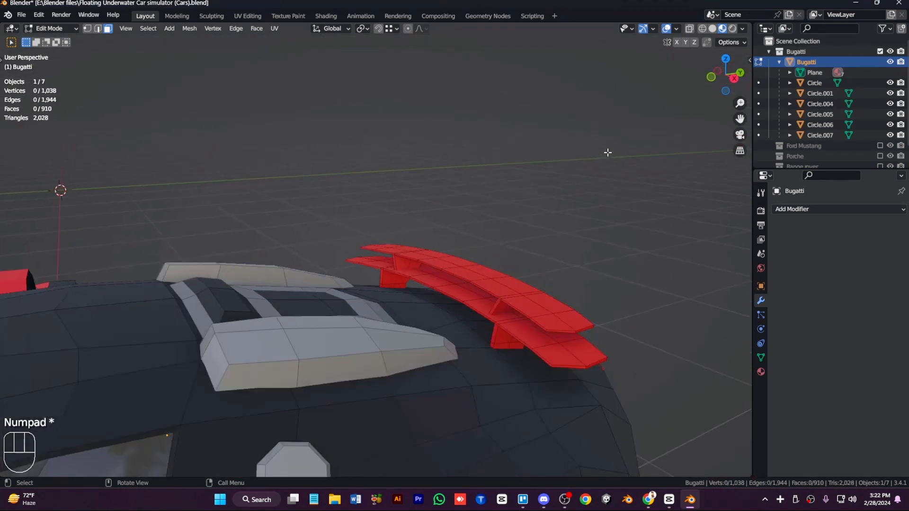
Review the complete Bugatti with its wings, wing wheels and spoiler in Object Mode from several sides
key(Tab)
scroll(615, 155, down, 3)
scroll(615, 154, down, 3)
key(KP_4)
key(KP_4)
key(KP_4)
key(KP_4)
key(KP_4)
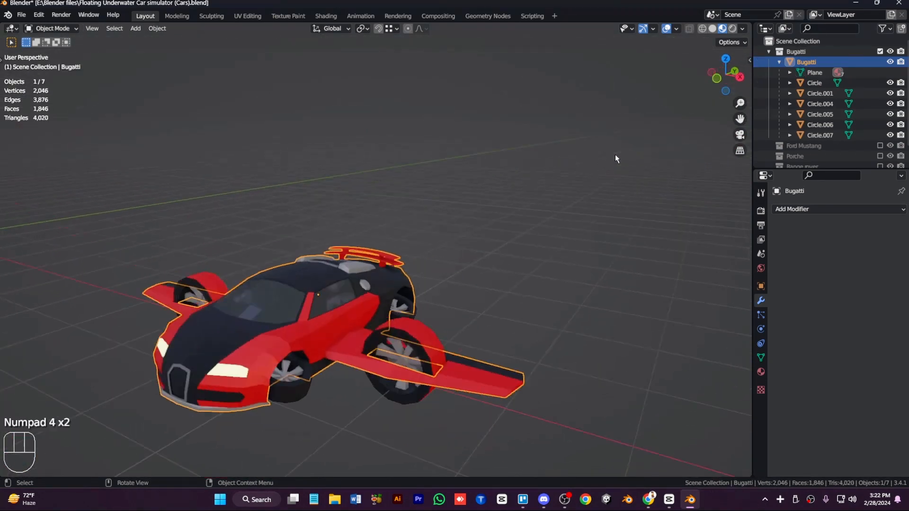
key(KP_4)
key(ctrl+KP_4)
key(ctrl+KP_4)
key(ctrl+KP_4)
key(ctrl+KP_4)
key(ctrl+KP_4)
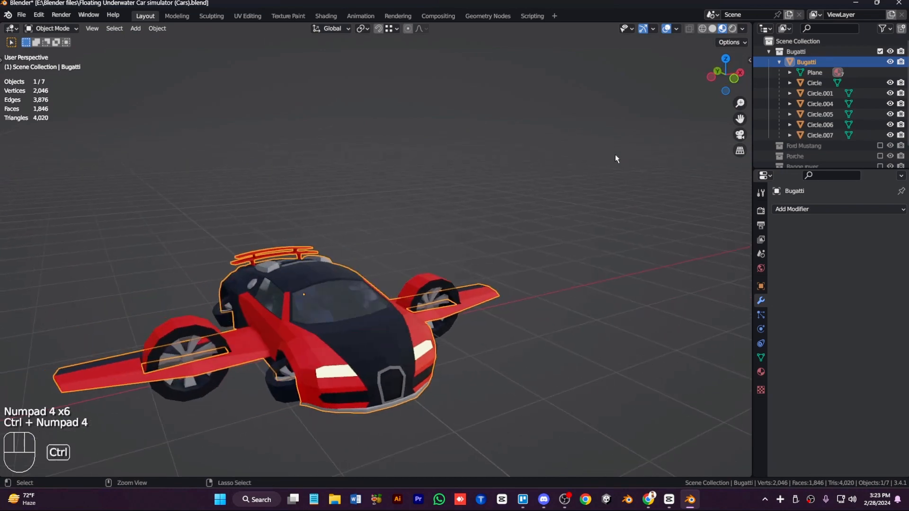
key(KP_2)
key(KP_6)
key(KP_6)
key(KP_6)
key(KP_6)
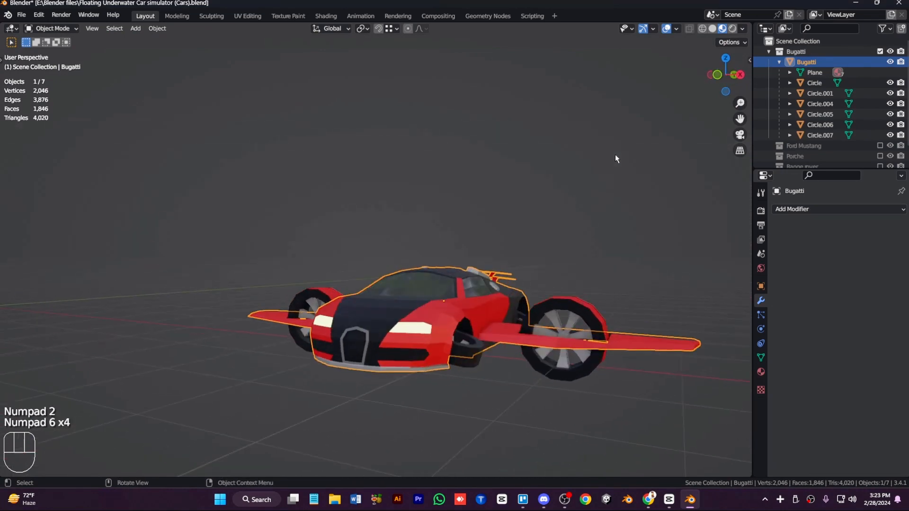
click(615, 155)
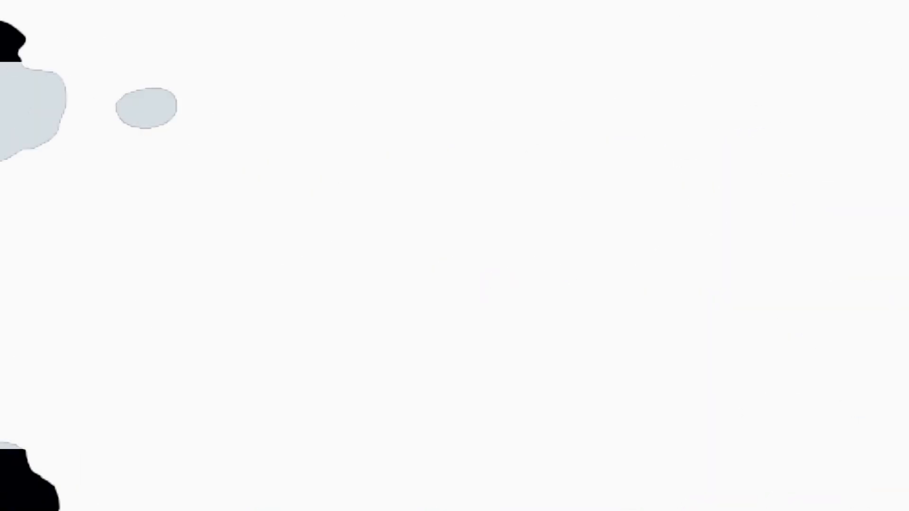